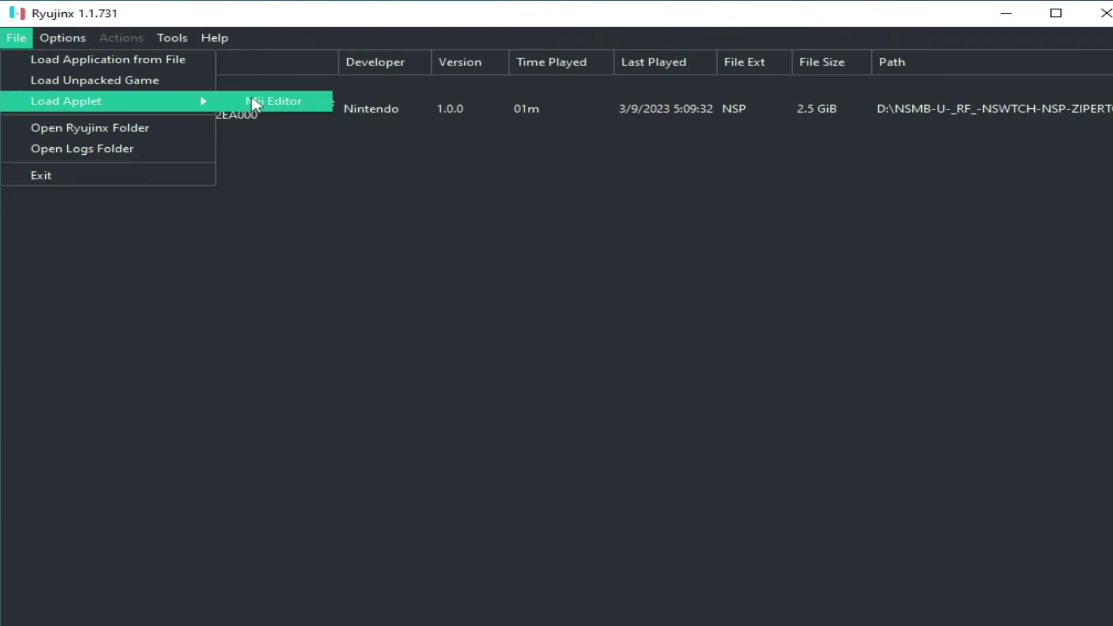
Step: Launch the Mii Editor applet in Ryujinx and minimize the emulator window
click(249, 102)
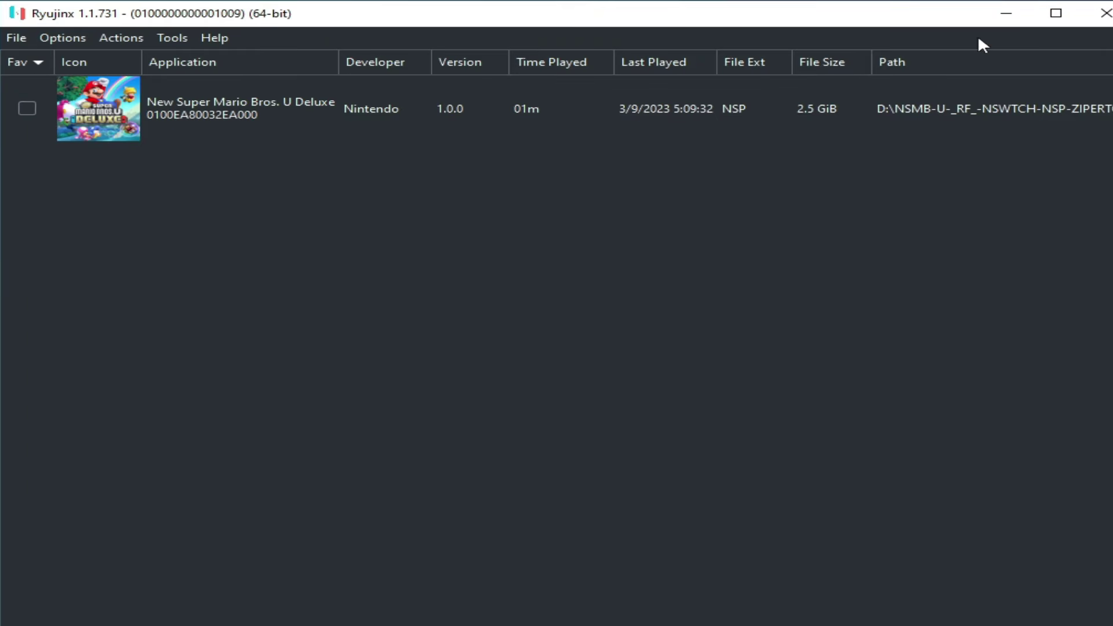
click(1002, 12)
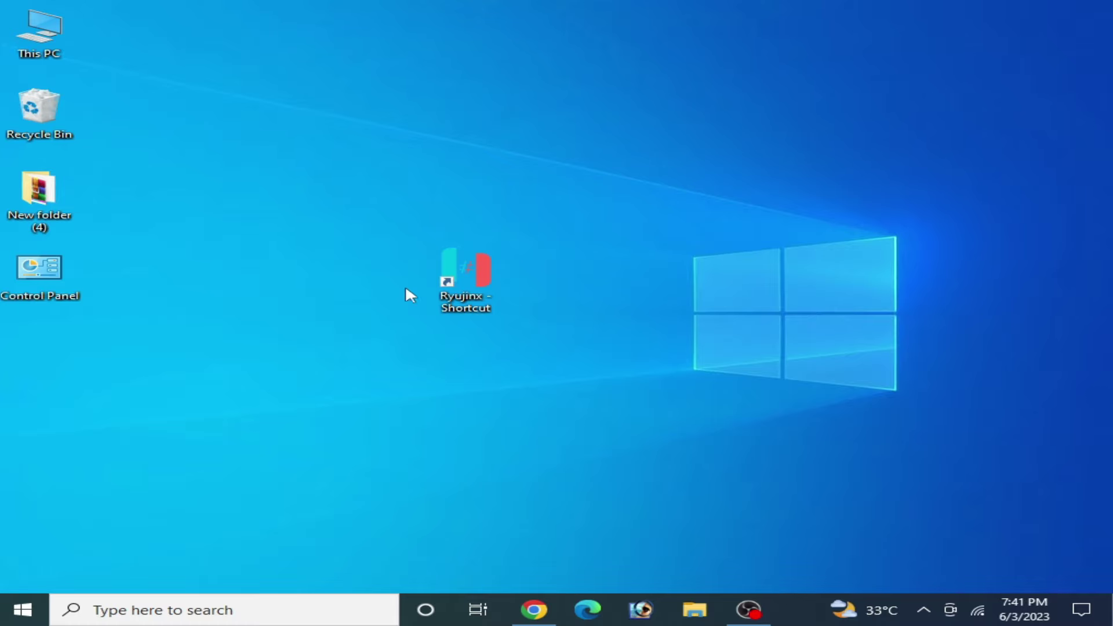
Step: Launch Ryujinx from its desktop shortcut and restore its window from the maximized state
drag(464, 273, 551, 284)
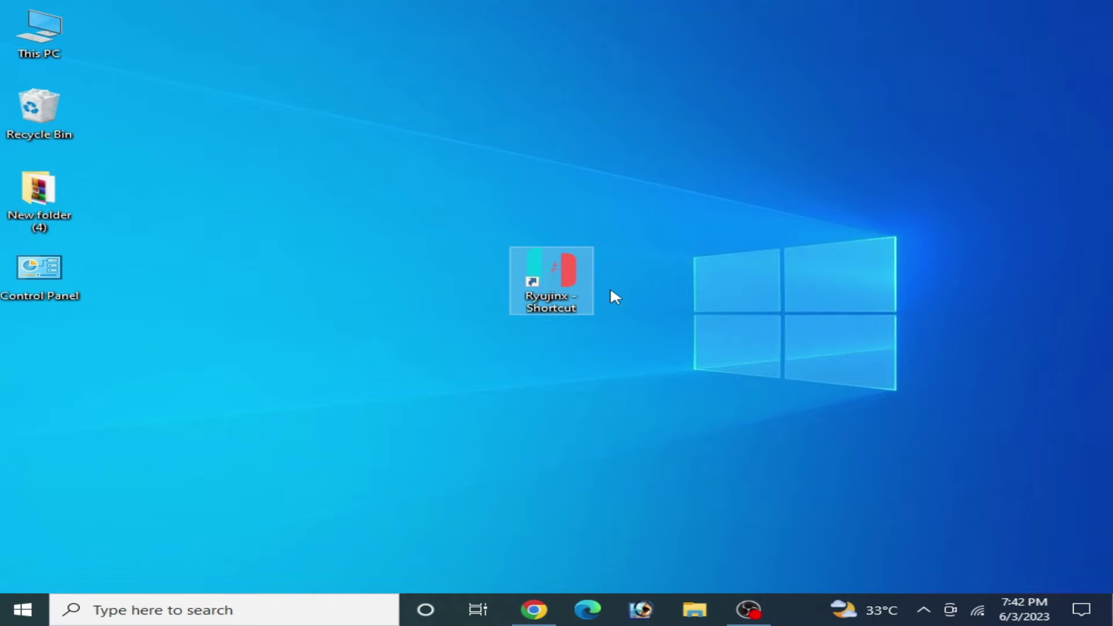
right_click(541, 269)
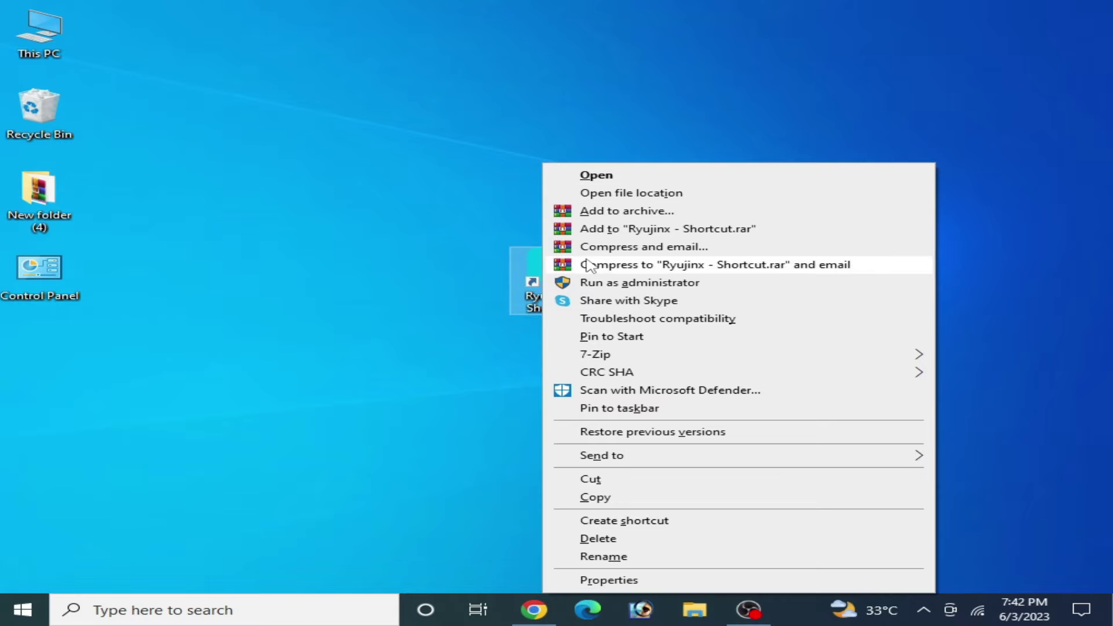
click(623, 175)
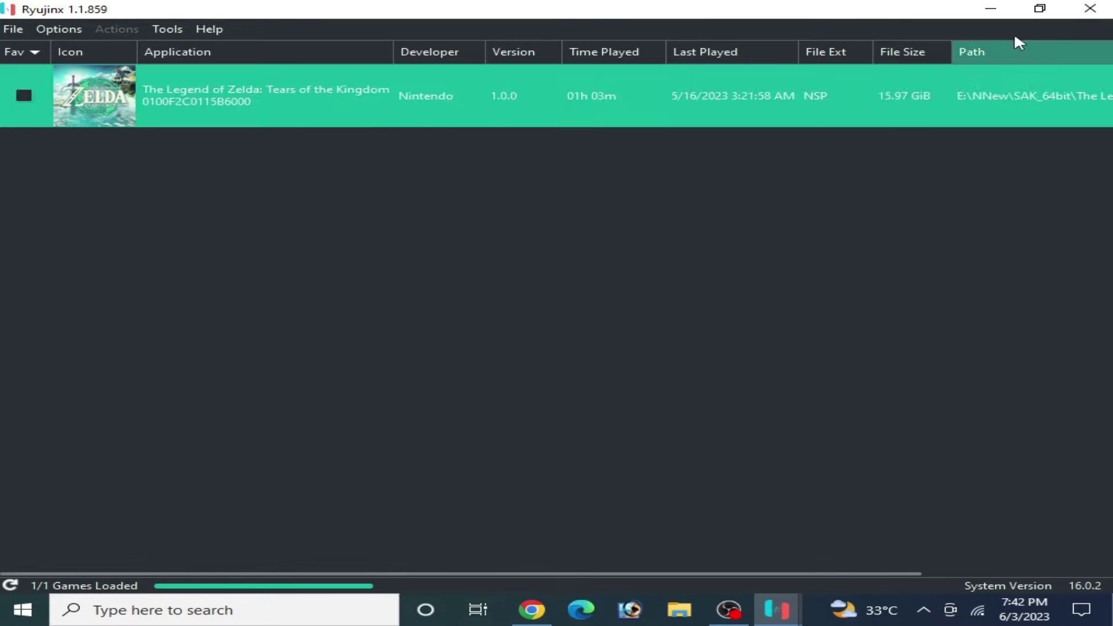
click(1039, 8)
Step: Open the Ryujinx data folder from the emulator and close the emulator, keeping the folder window open
click(24, 36)
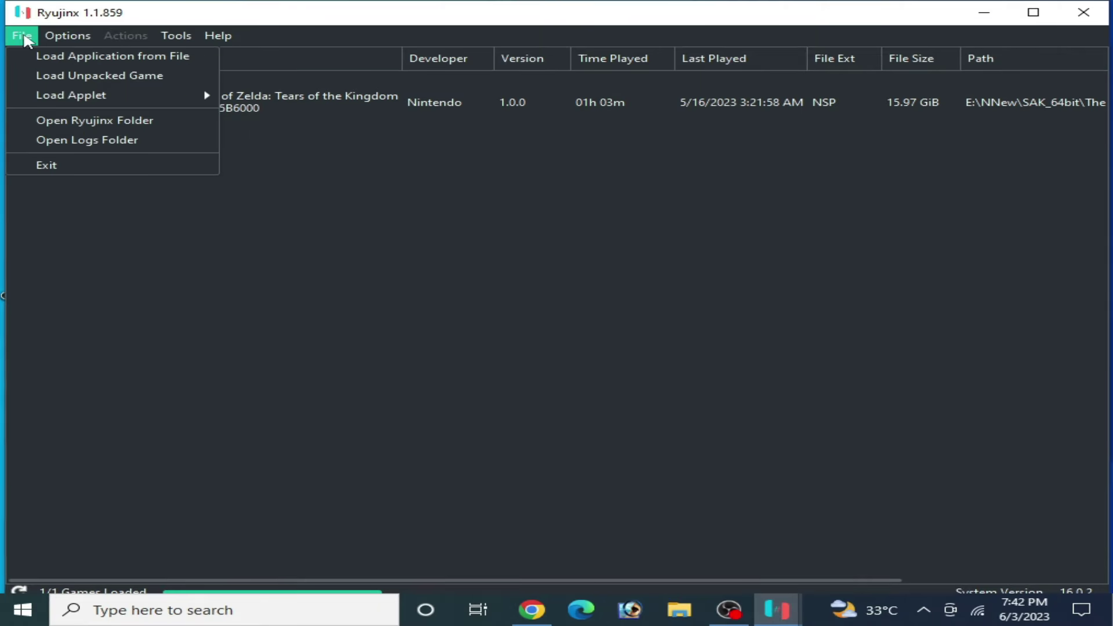
click(63, 120)
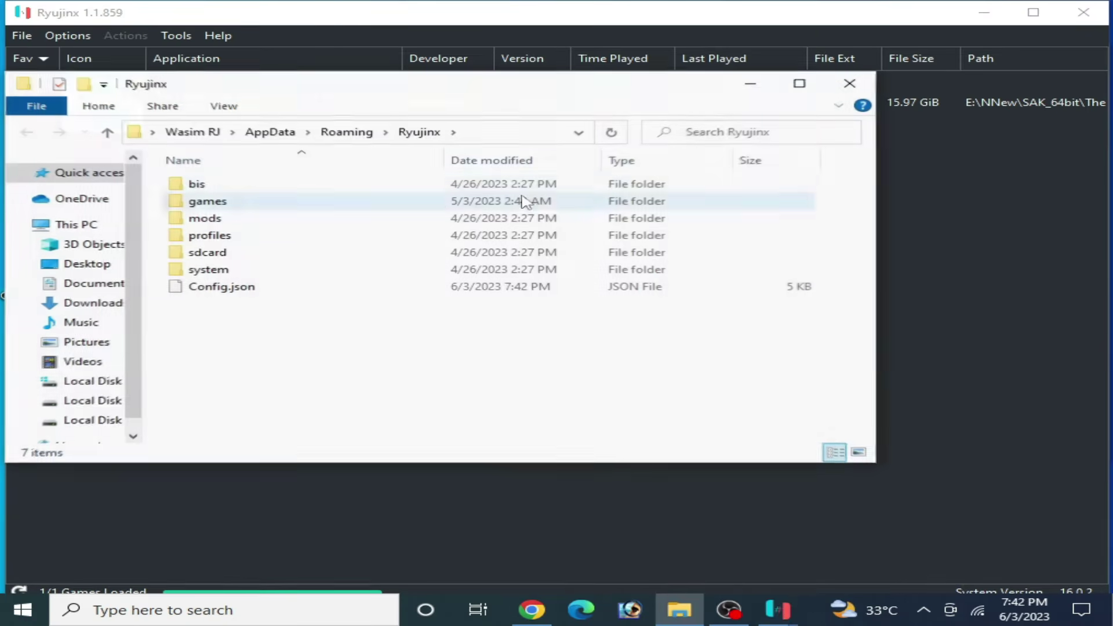
click(1083, 13)
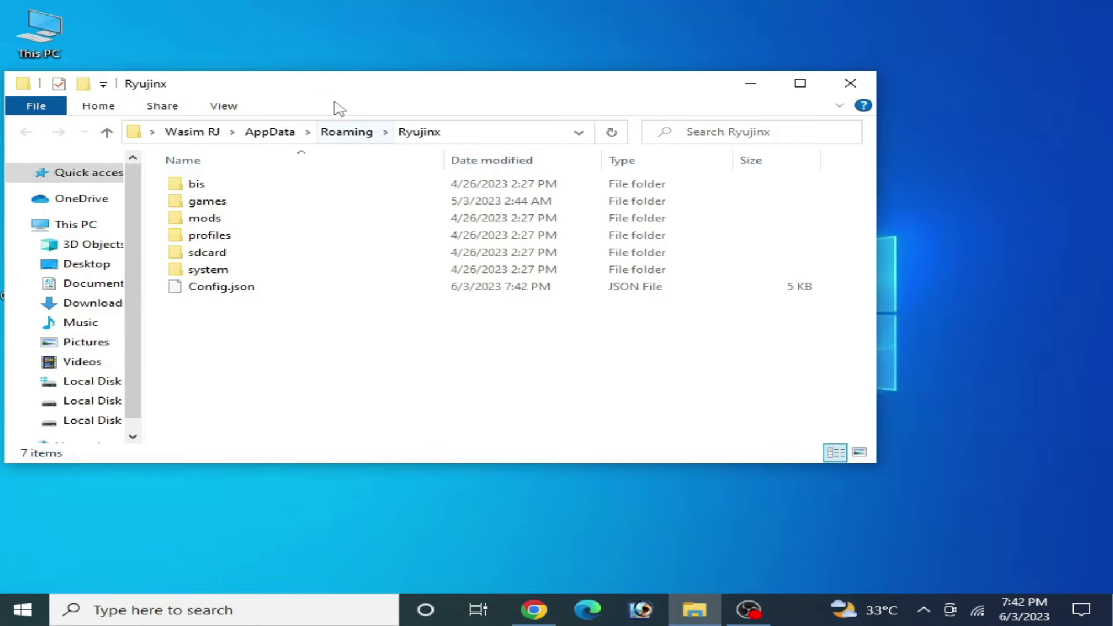
drag(339, 108, 565, 116)
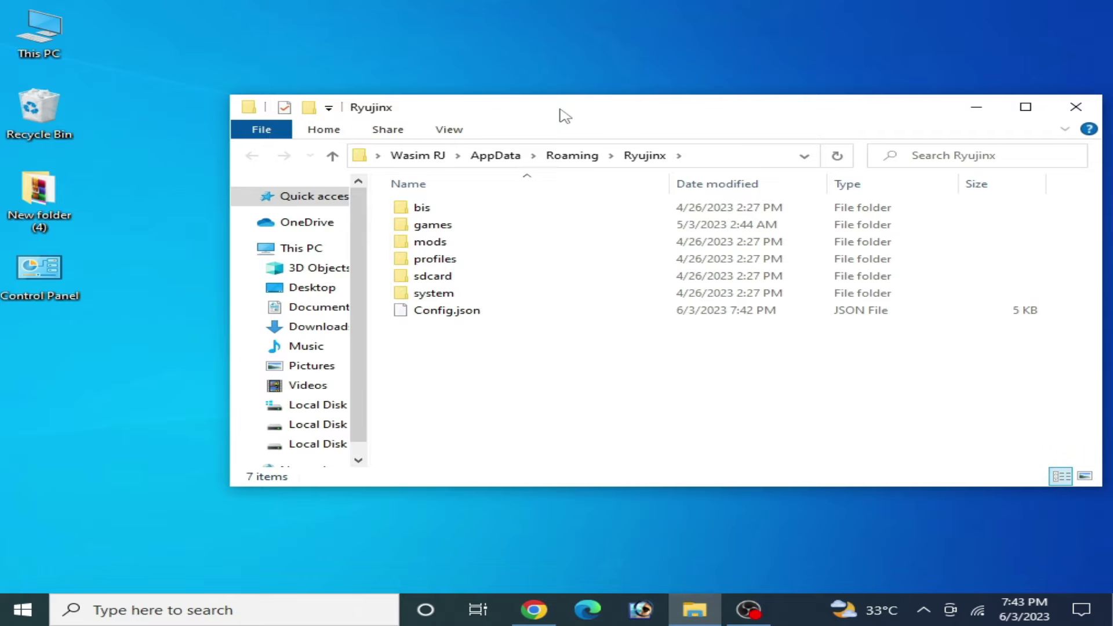
Step: Search Windows for Device Manager and open it
click(117, 616)
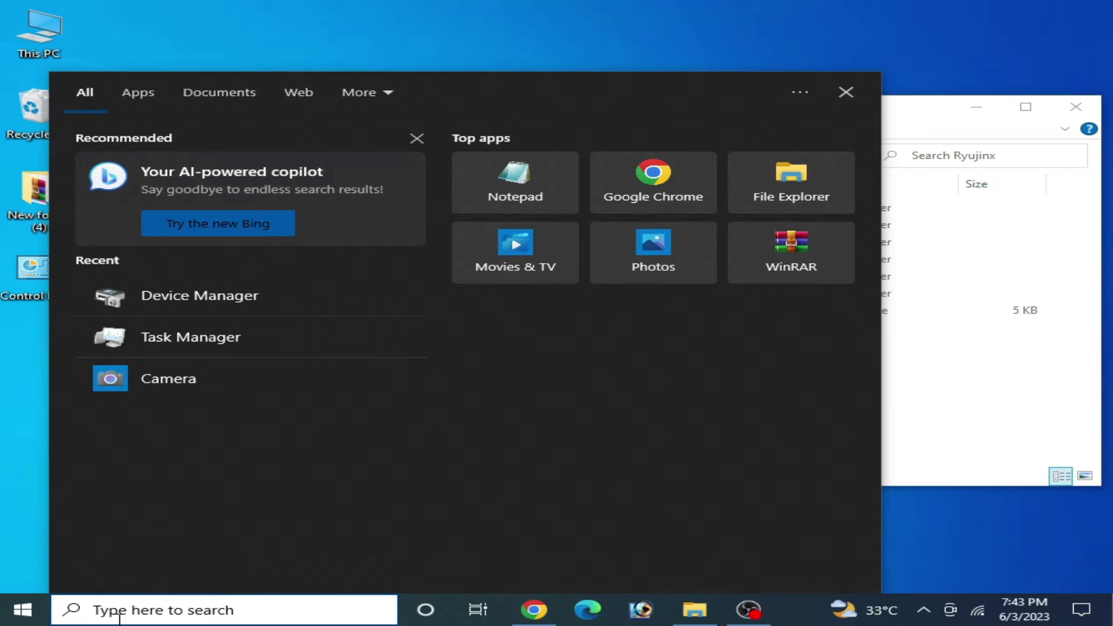
text(device)
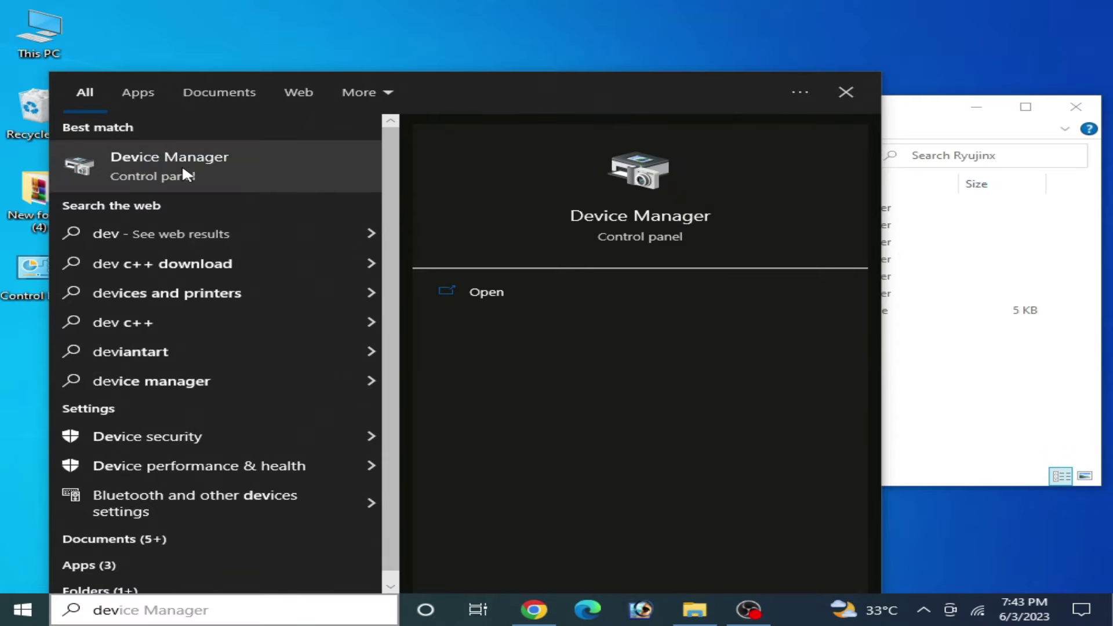
click(182, 168)
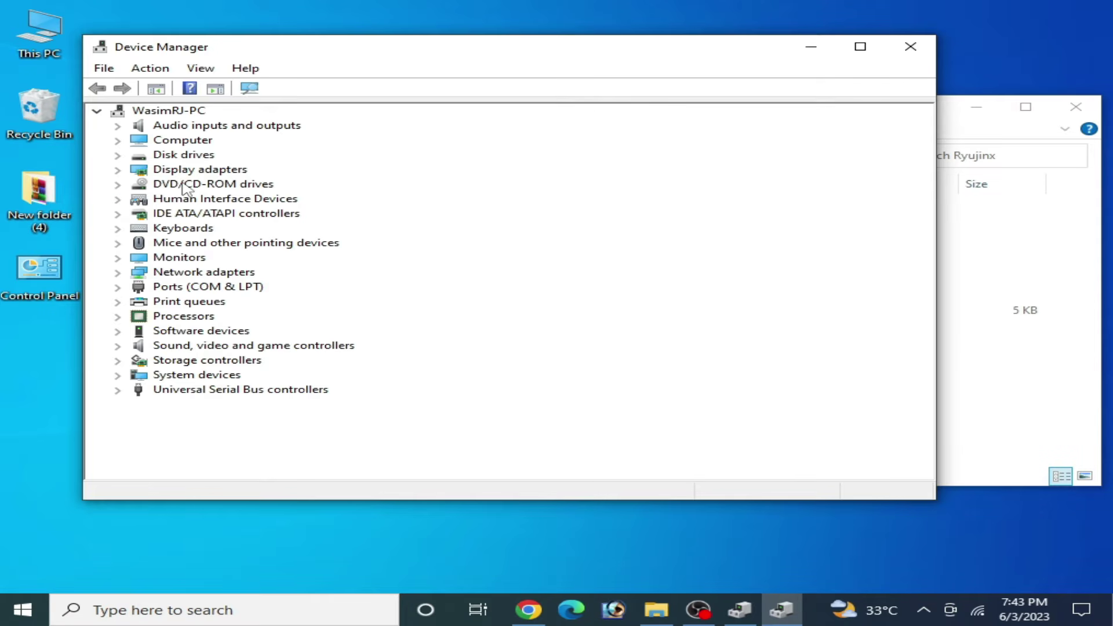
Step: Check the driver information of the NVIDIA GeForce GTX 750 display adapter, and close Device Manager
click(119, 171)
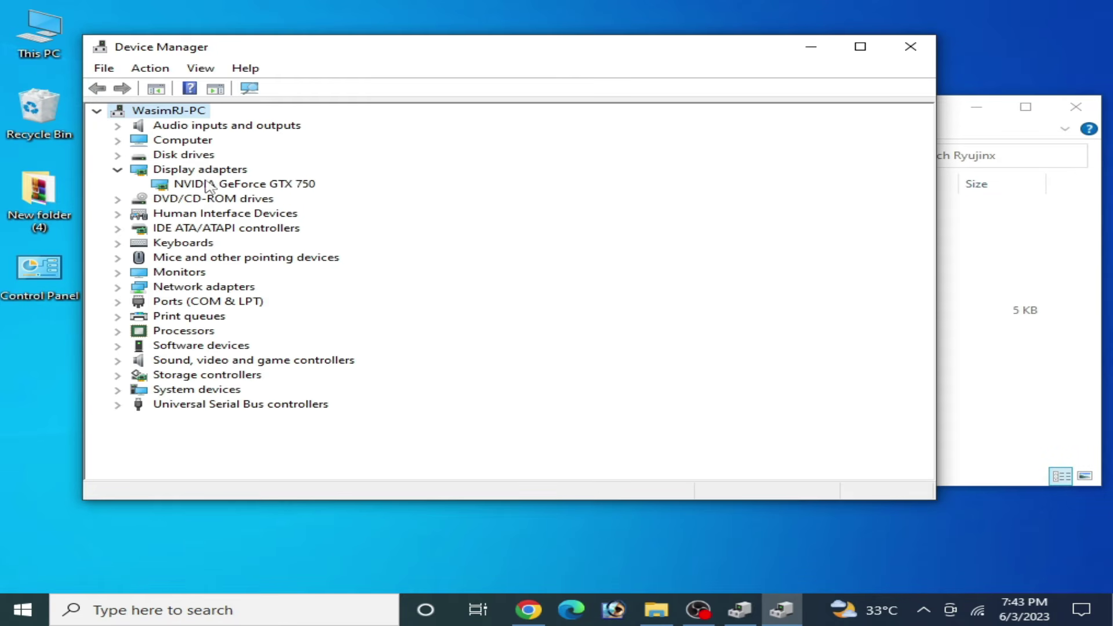
click(274, 186)
right_click(287, 189)
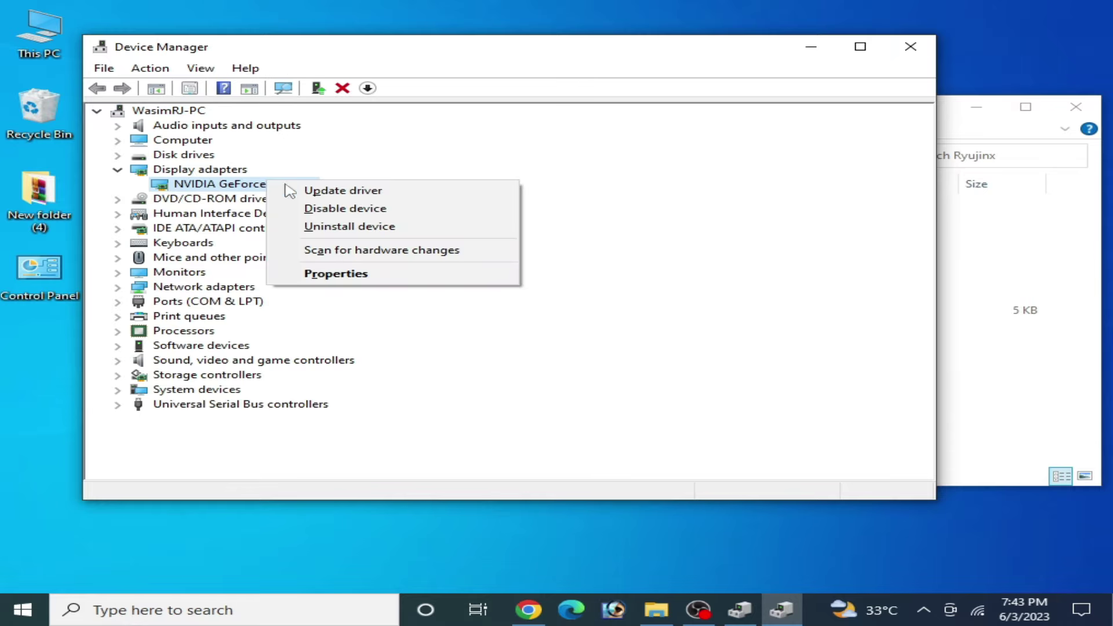
click(343, 275)
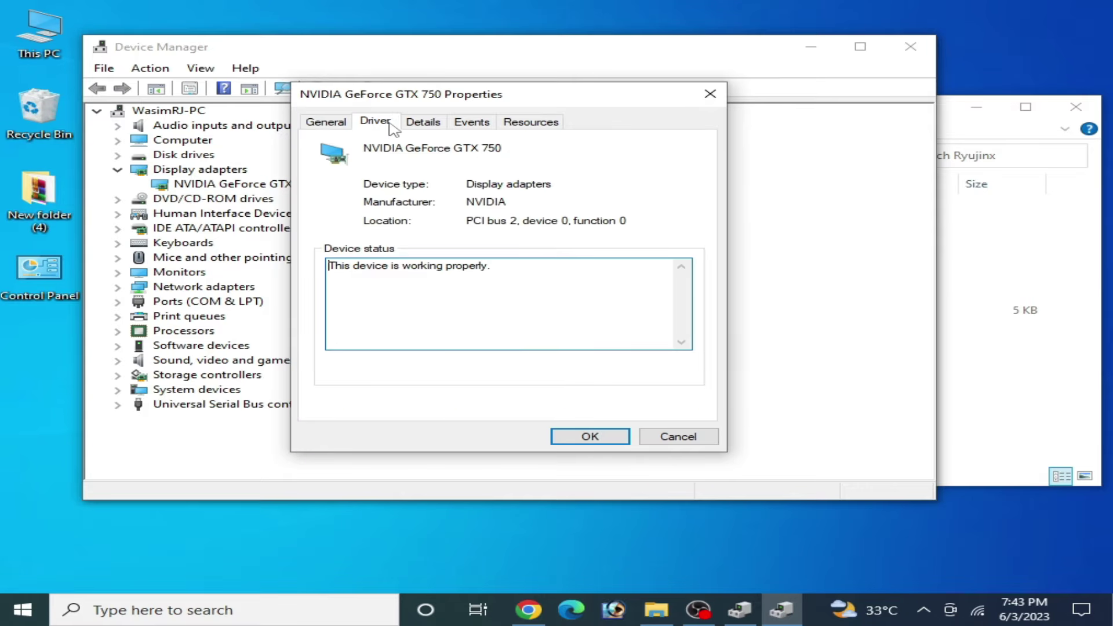
click(390, 119)
drag(424, 97, 459, 119)
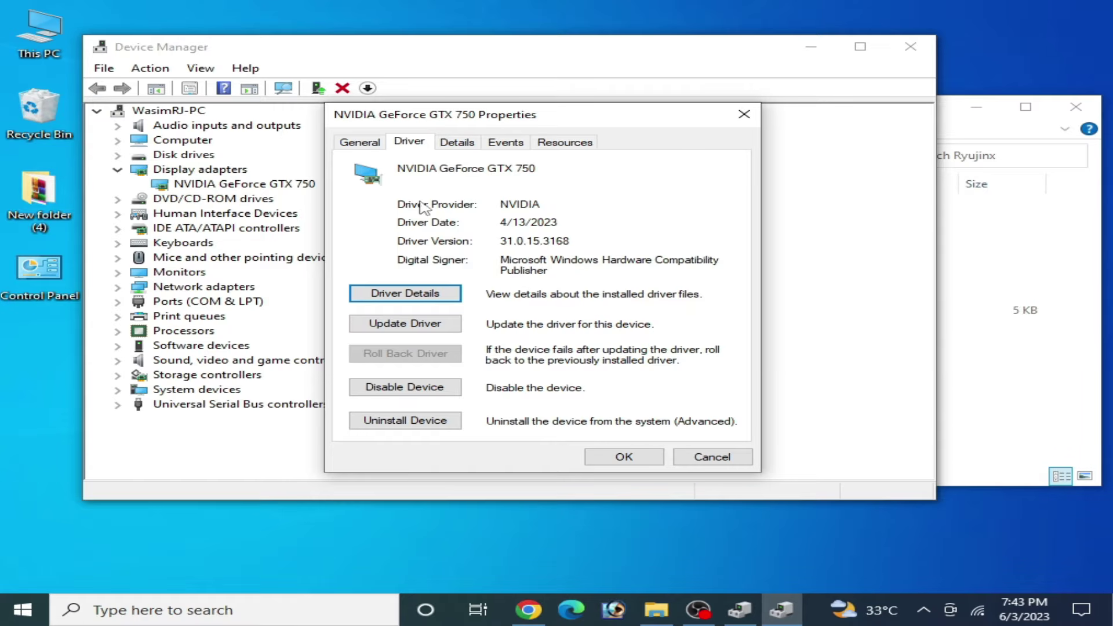
click(610, 462)
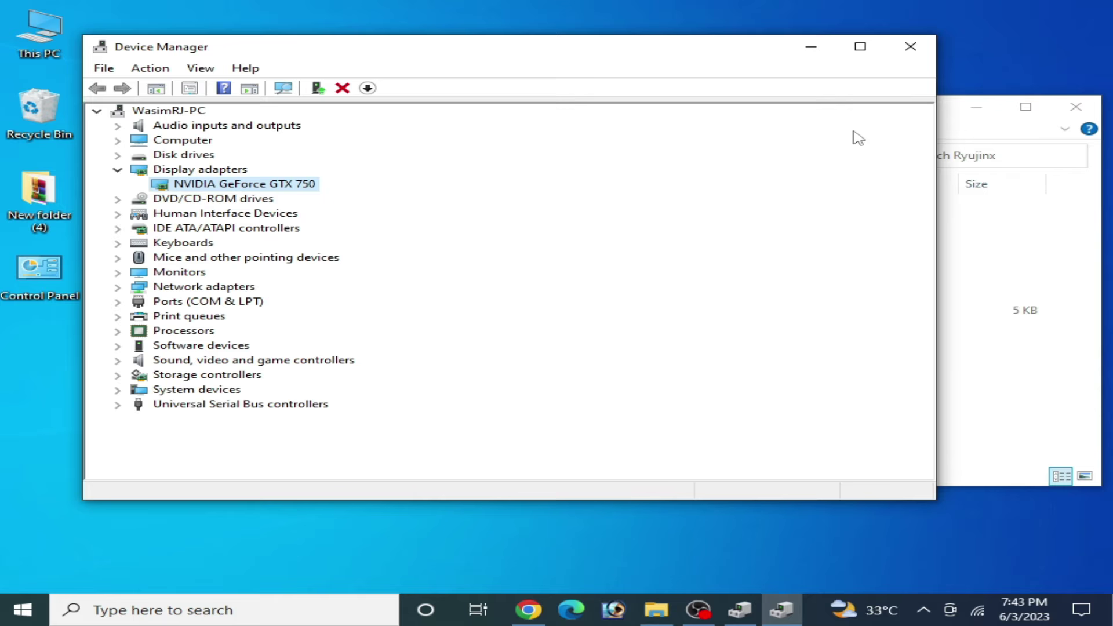
click(908, 52)
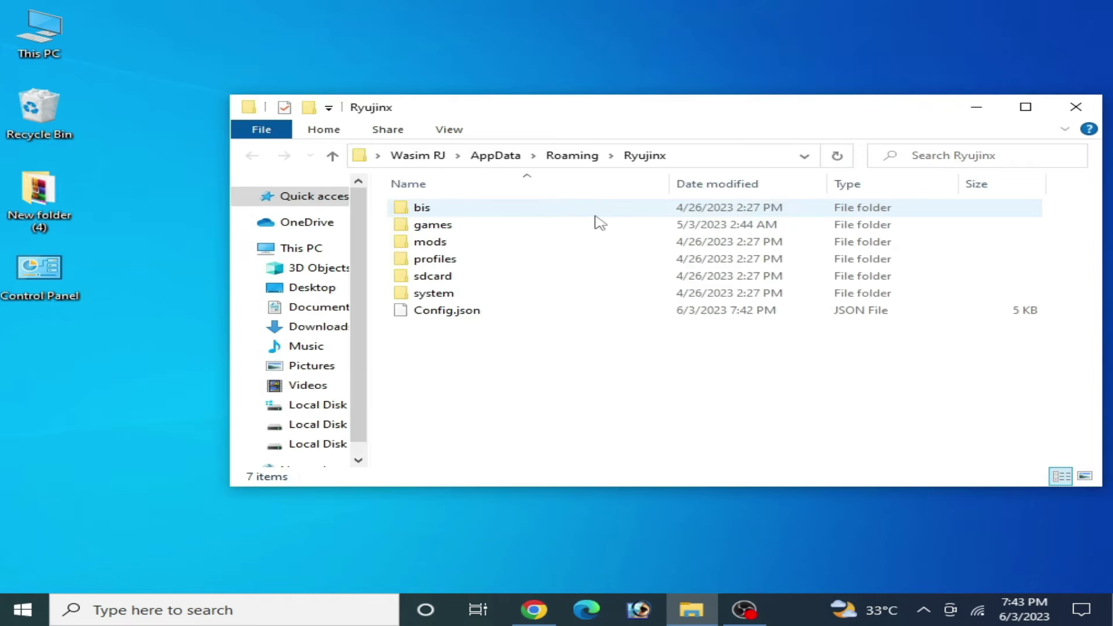
Step: Look inside the system subfolder of the Ryujinx folder and return to the parent folder
drag(660, 113, 610, 156)
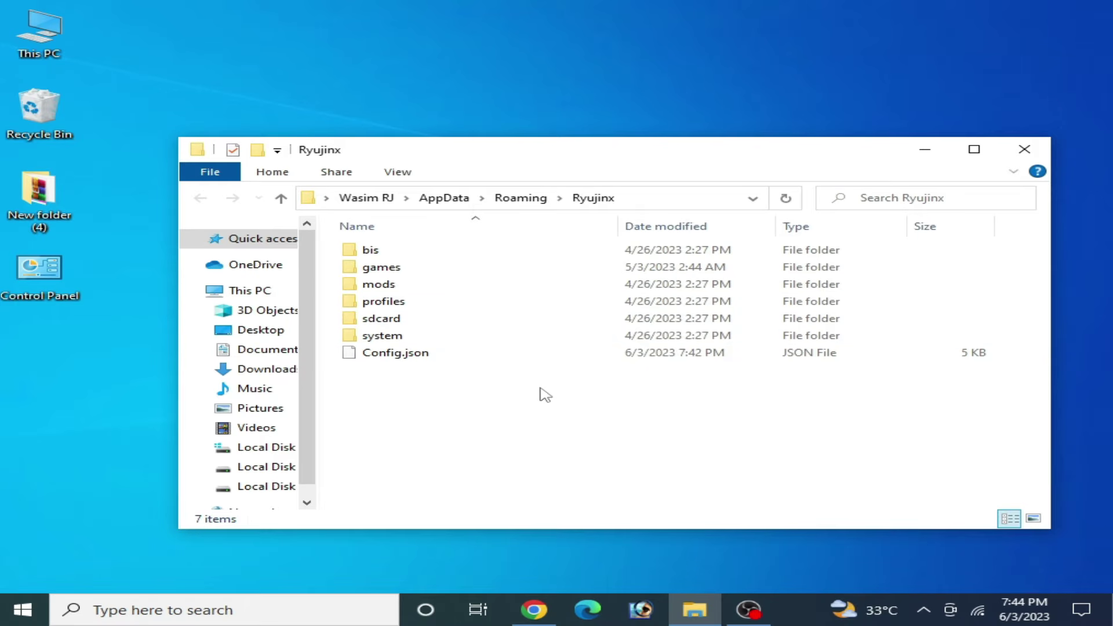
double_click(422, 336)
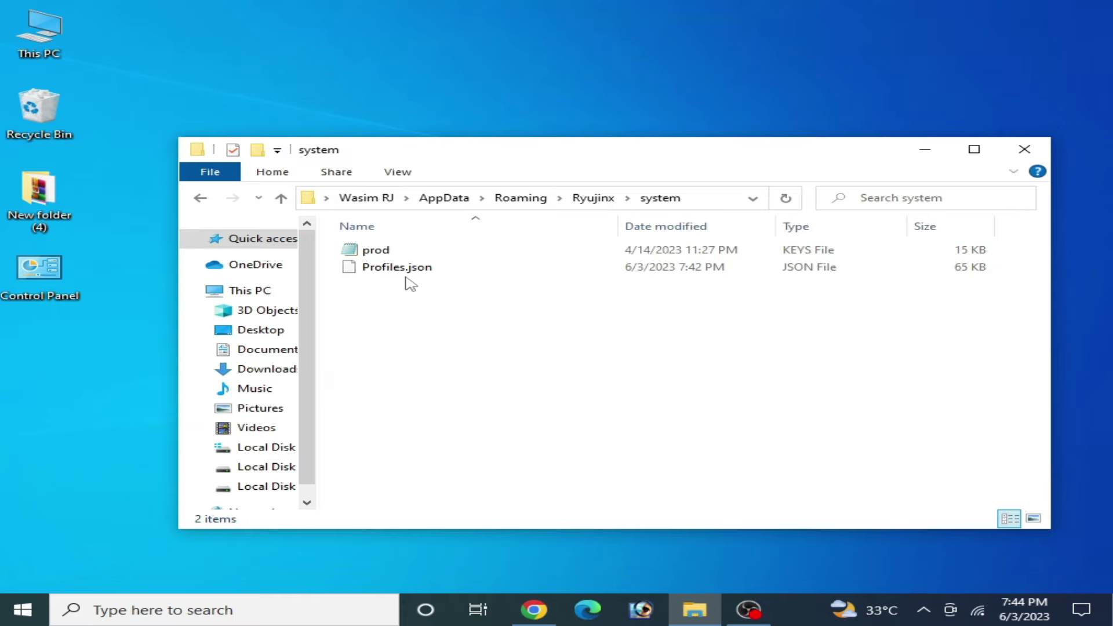
click(207, 196)
Step: Create a new folder on the desktop and place it clear of the Ryujinx folder window
right_click(613, 60)
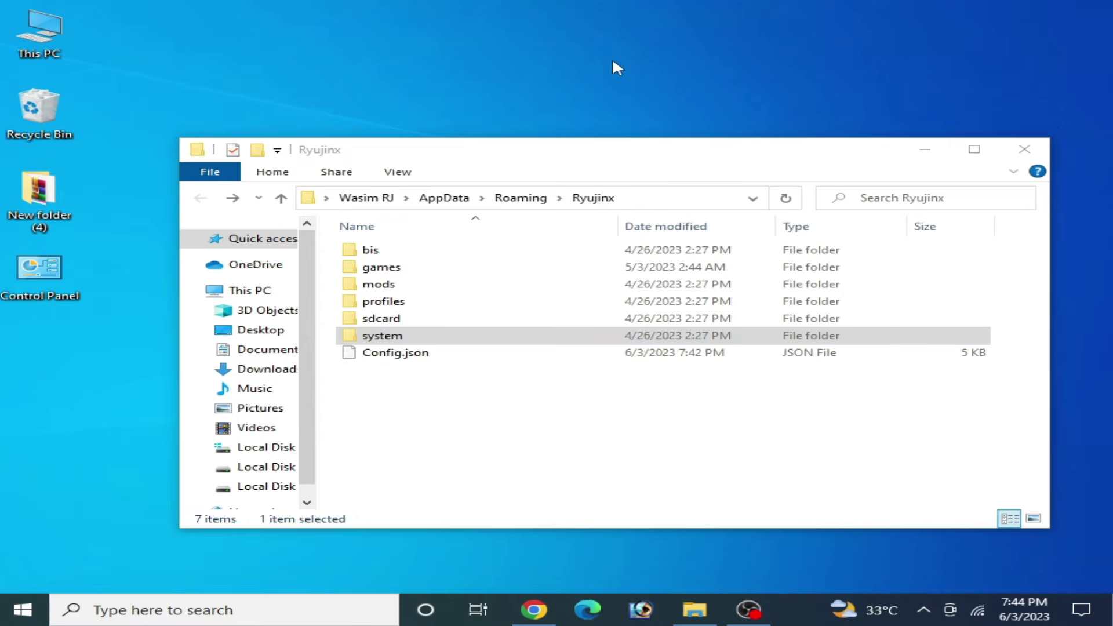
mouse_move(791, 227)
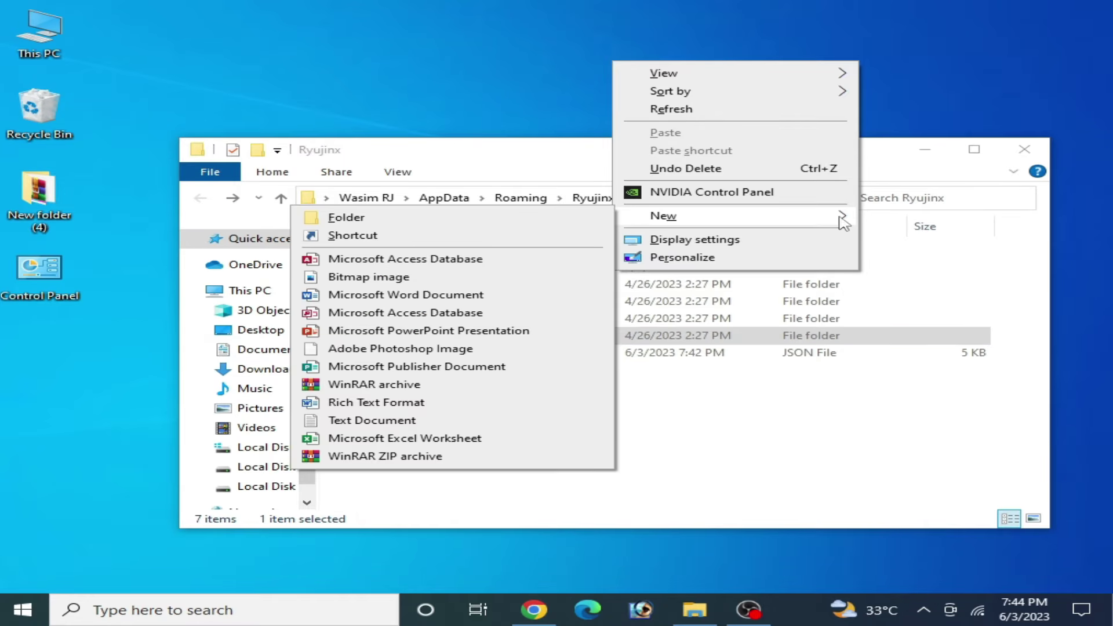
click(595, 218)
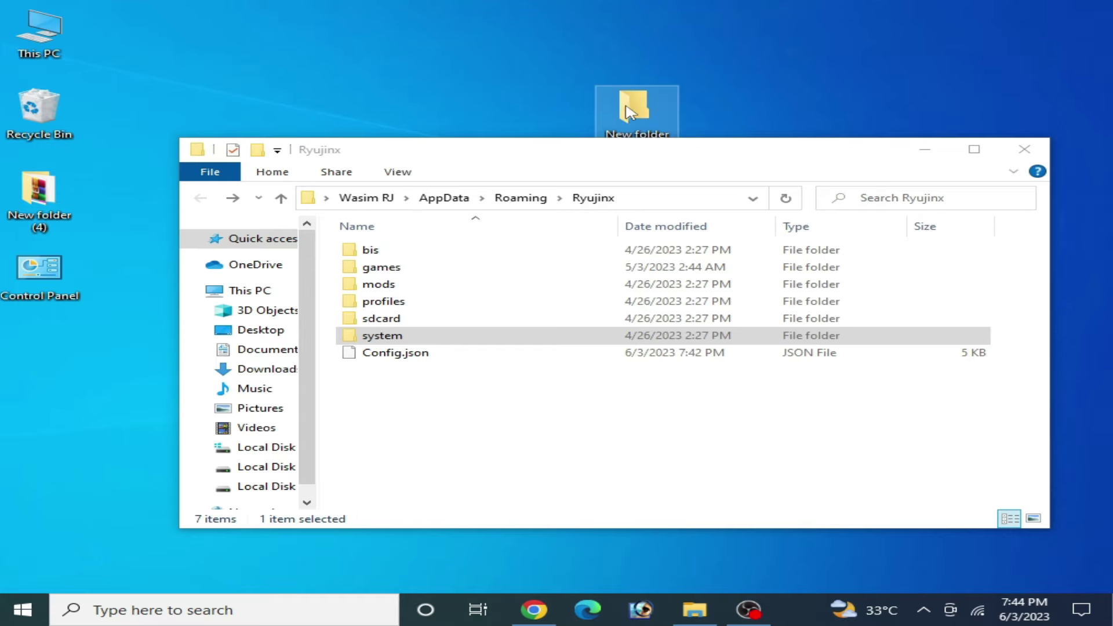
drag(664, 96, 834, 26)
Step: Move the entire contents of the Ryujinx folder into the new desktop folder and close both folder windows
click(354, 380)
drag(350, 372, 417, 235)
right_click(417, 236)
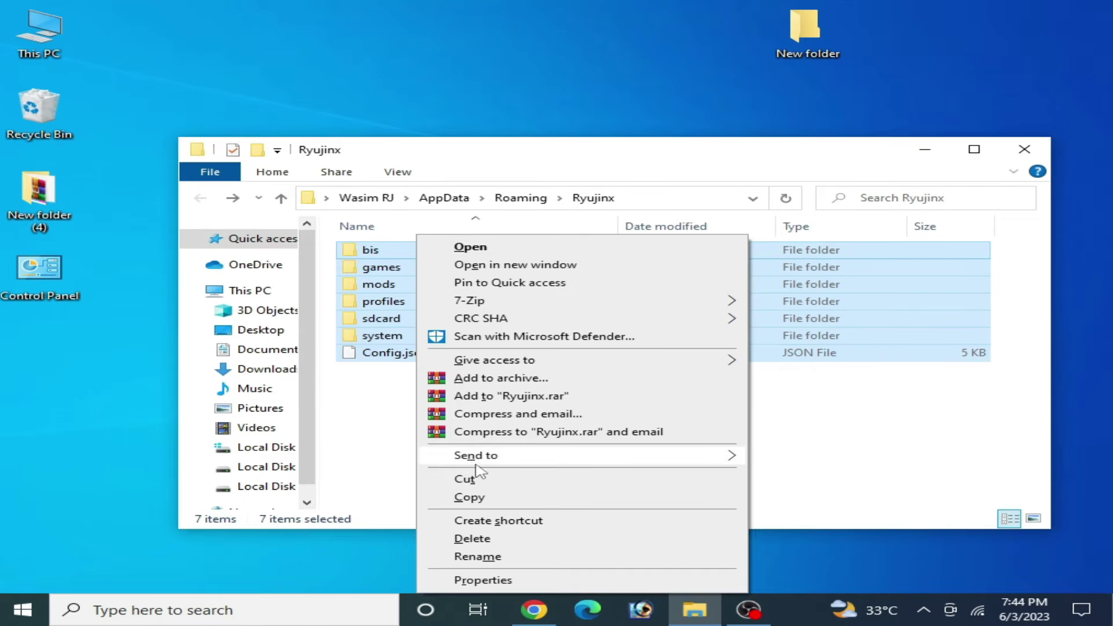
click(464, 479)
click(816, 46)
double_click(816, 46)
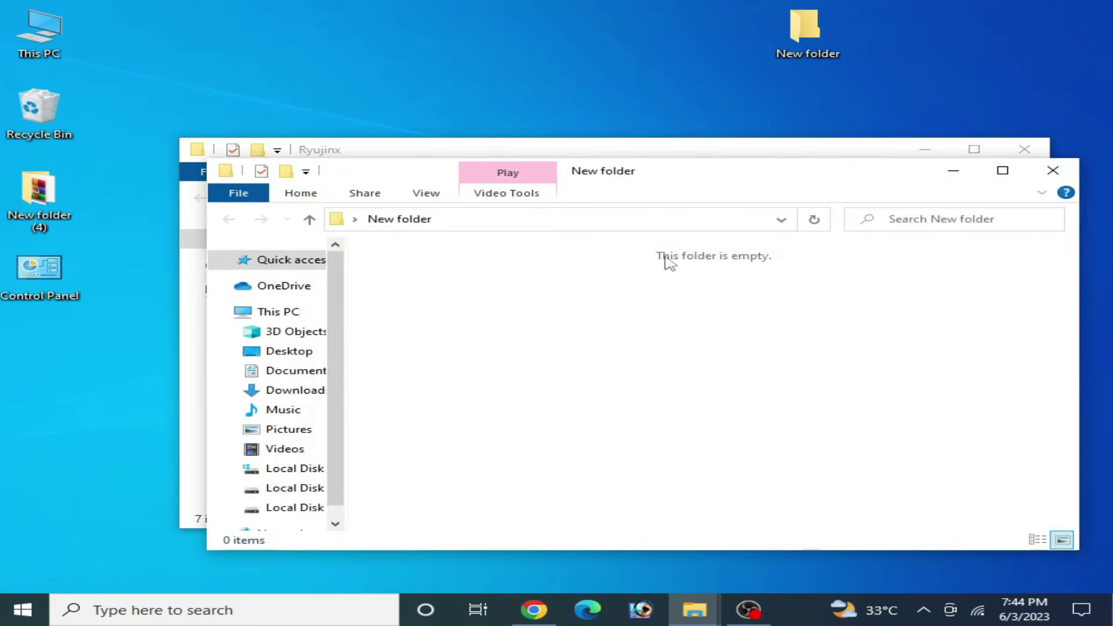
right_click(541, 293)
click(583, 407)
click(1053, 170)
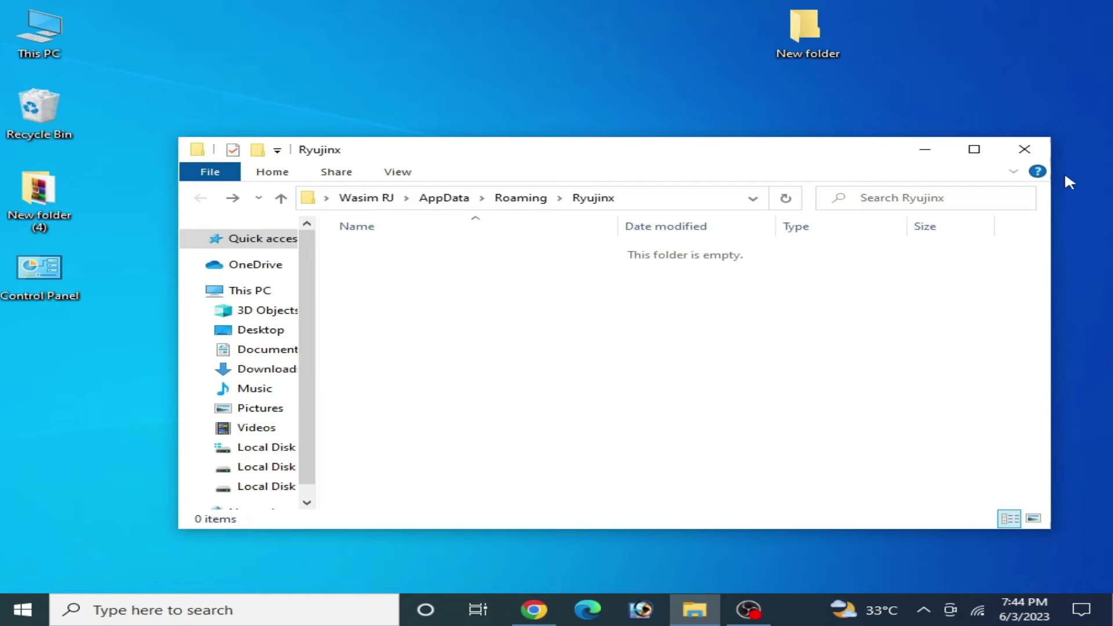
click(1023, 149)
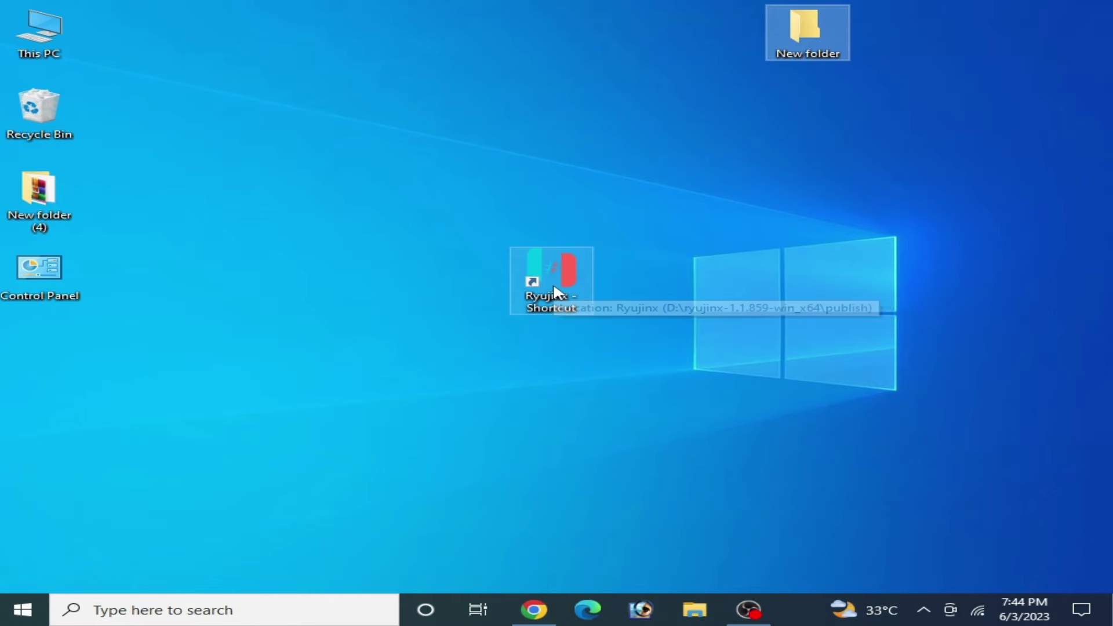
Step: Relaunch Ryujinx, dismiss the missing keys error and choose Vulkan as the default graphics backend
double_click(553, 283)
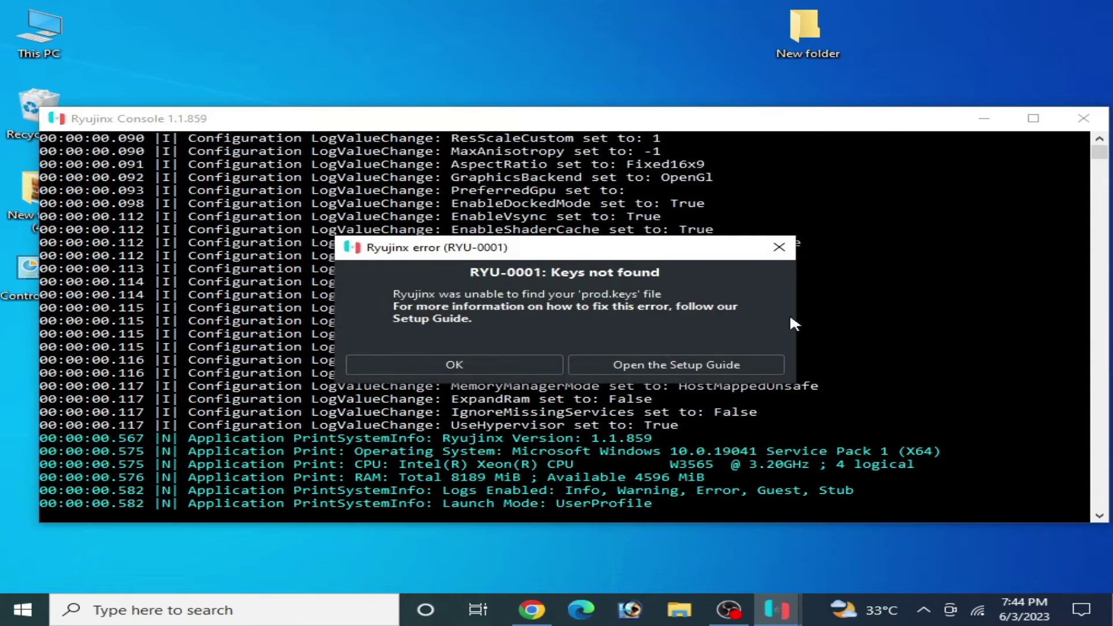
click(452, 365)
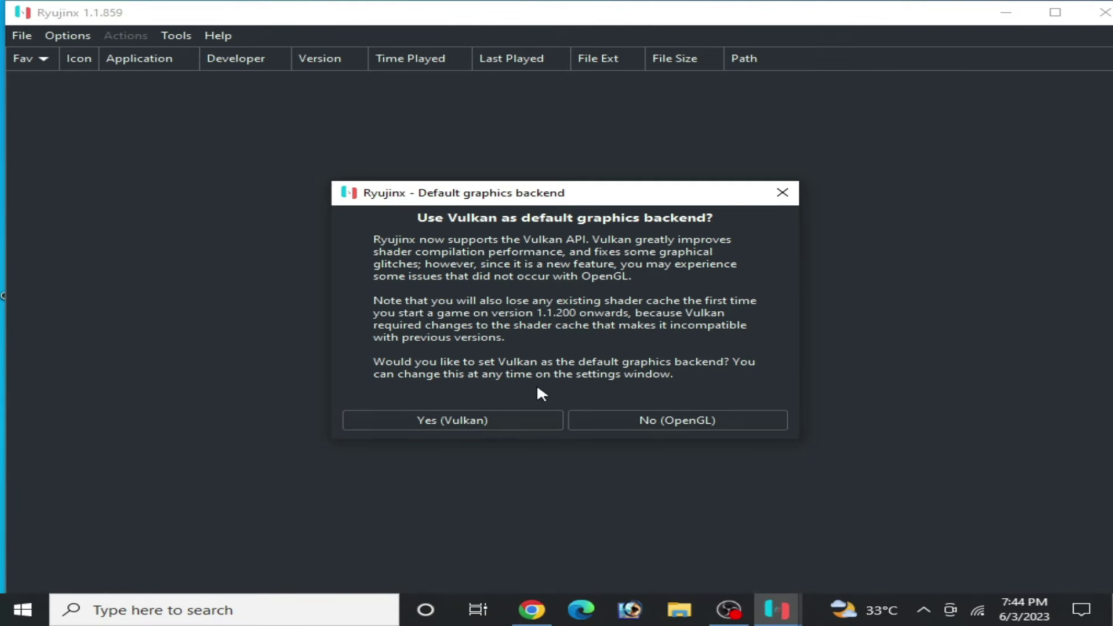
click(467, 425)
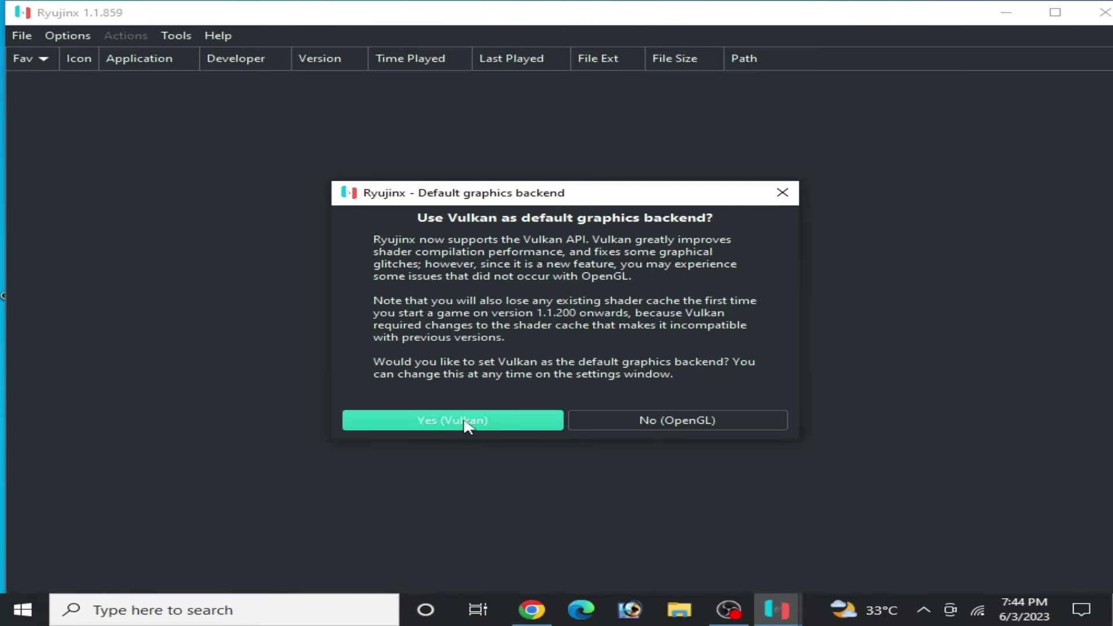
Step: Open the regenerated Ryujinx data folder and close the emulator
click(22, 35)
click(60, 118)
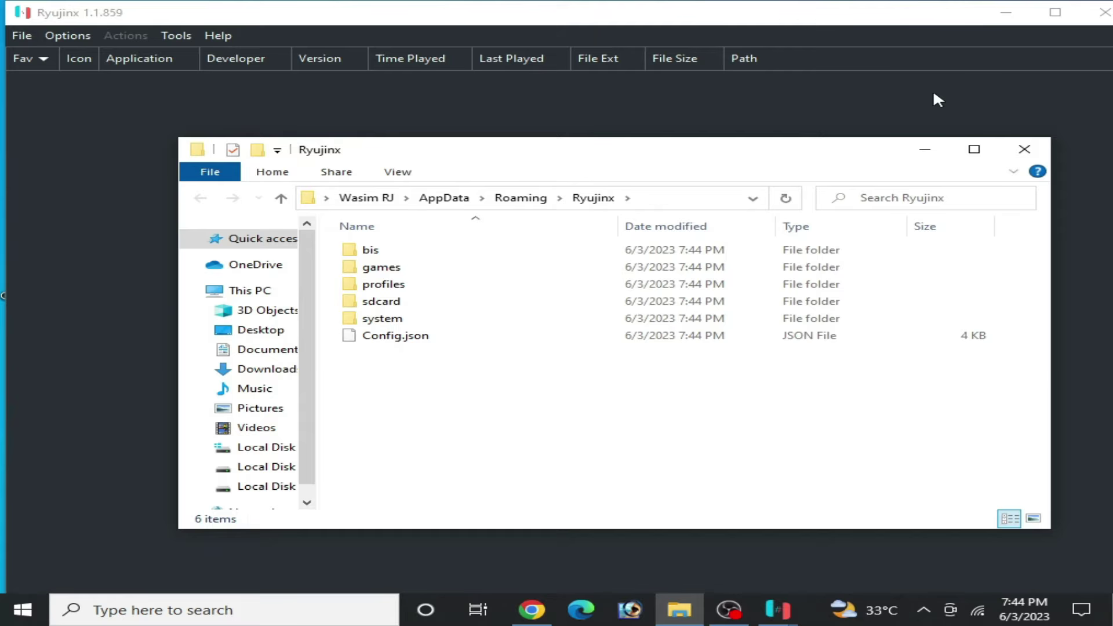
click(1104, 12)
Step: Open the desktop's New folder alongside the Ryujinx folder, and open the Ryujinx system subfolder
drag(585, 155, 724, 192)
double_click(823, 27)
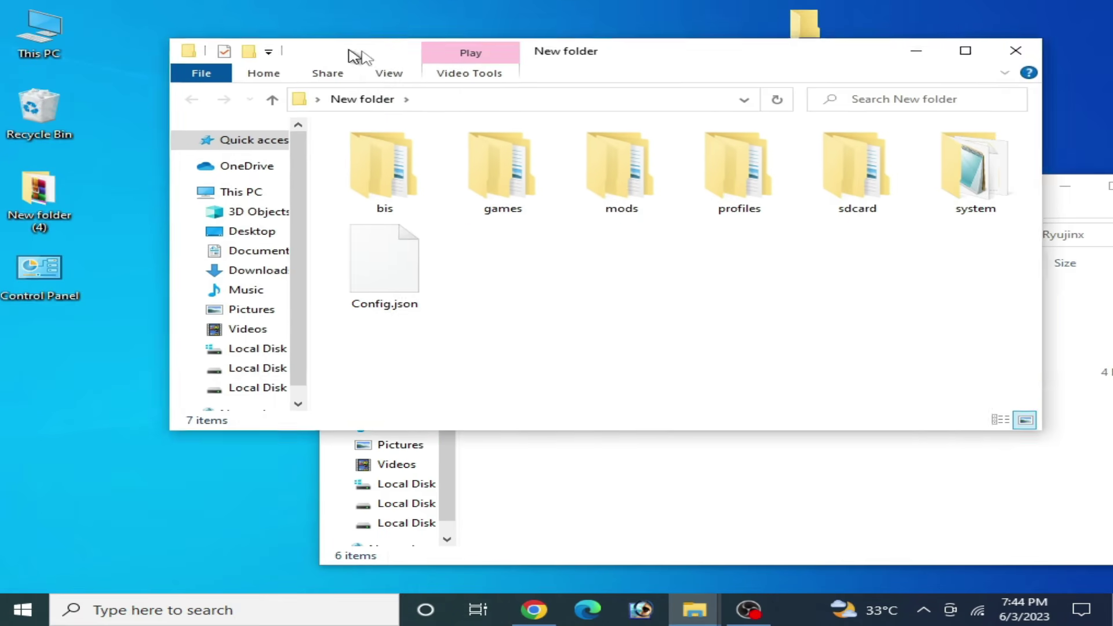
drag(353, 56, 738, 72)
drag(489, 177, 232, 139)
double_click(271, 308)
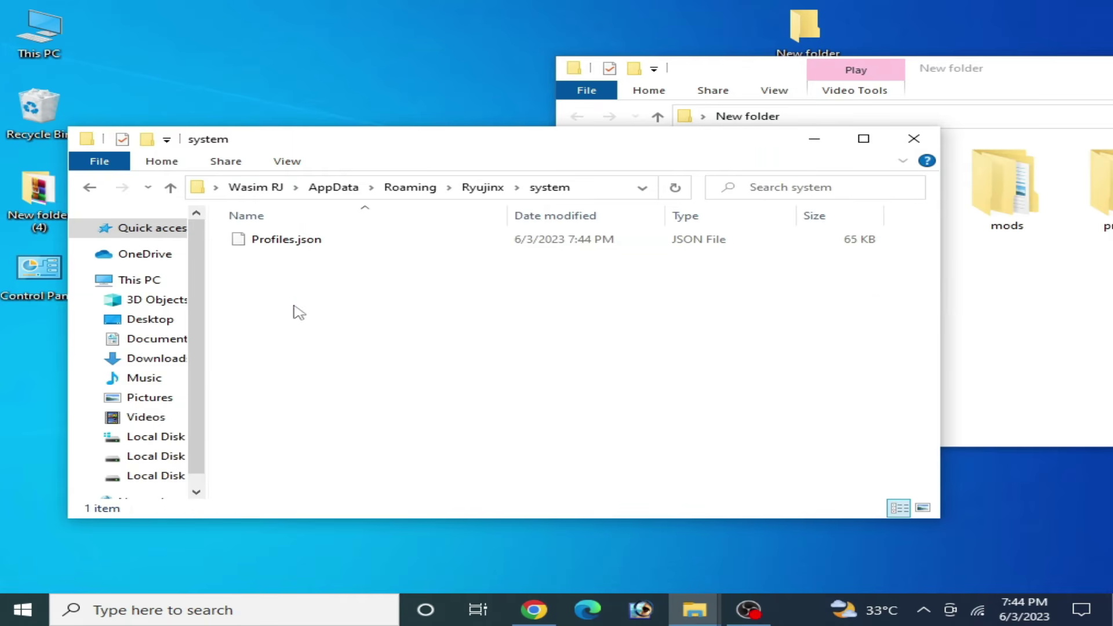
Step: Open the system subfolder of the desktop's New folder and copy the prod keys file
click(993, 345)
drag(1037, 68, 646, 99)
double_click(969, 244)
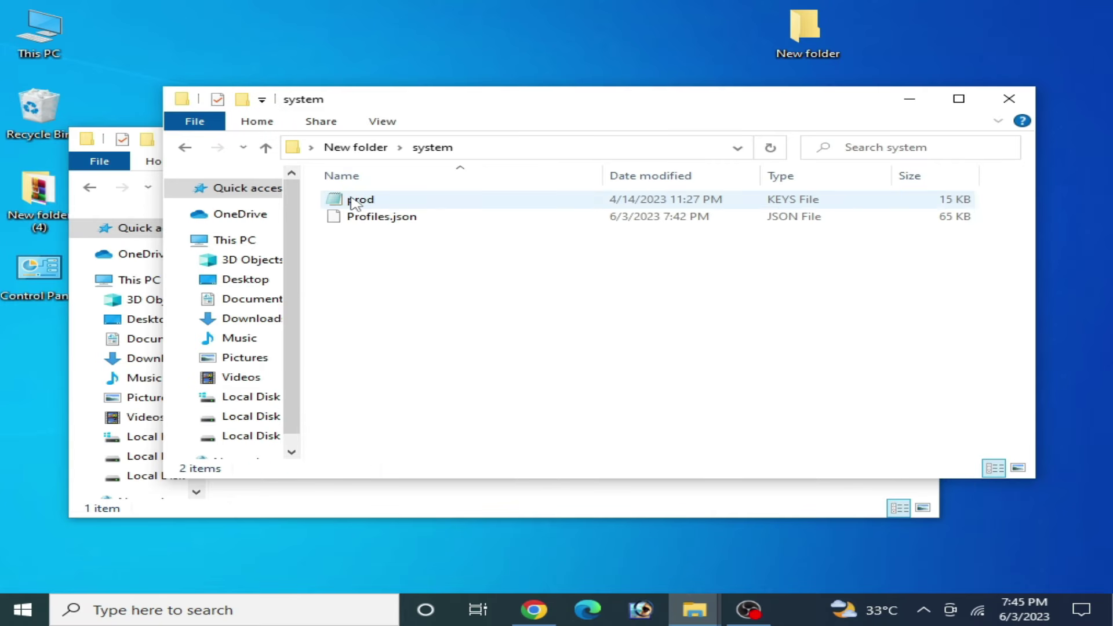
right_click(353, 200)
click(402, 496)
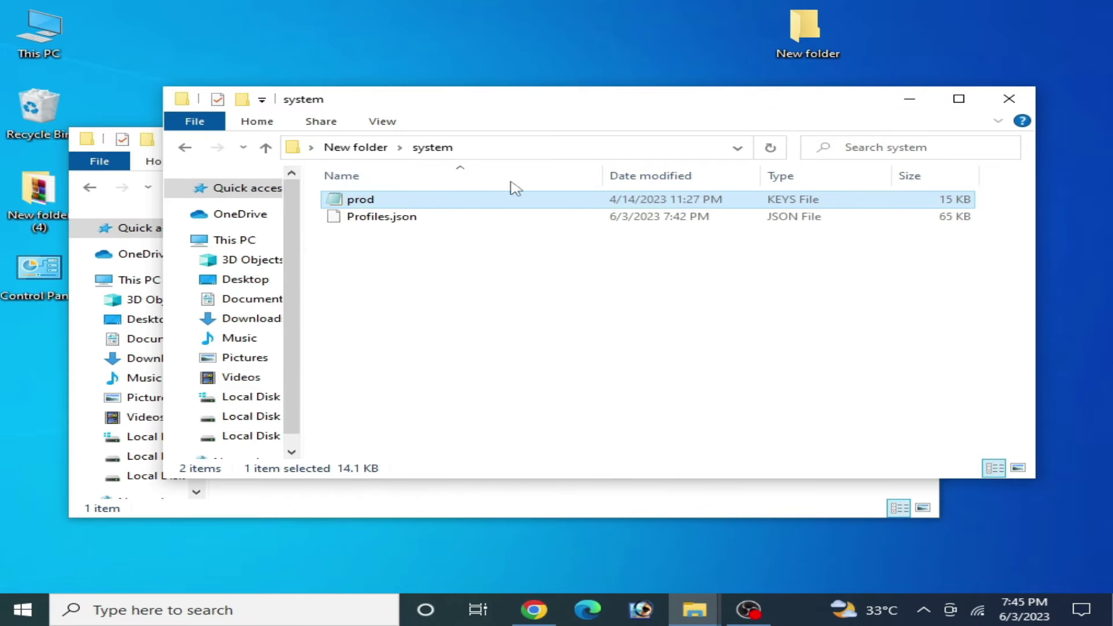
Step: Paste the prod keys file into the Ryujinx system folder and close both folder windows
drag(522, 110, 872, 129)
right_click(371, 357)
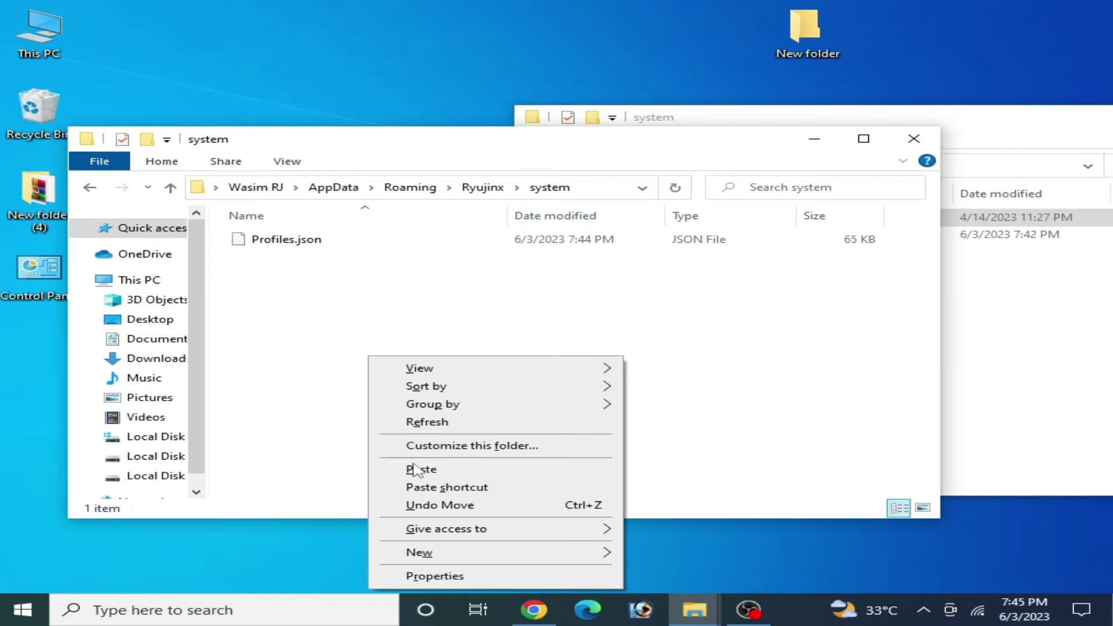
click(416, 468)
click(913, 138)
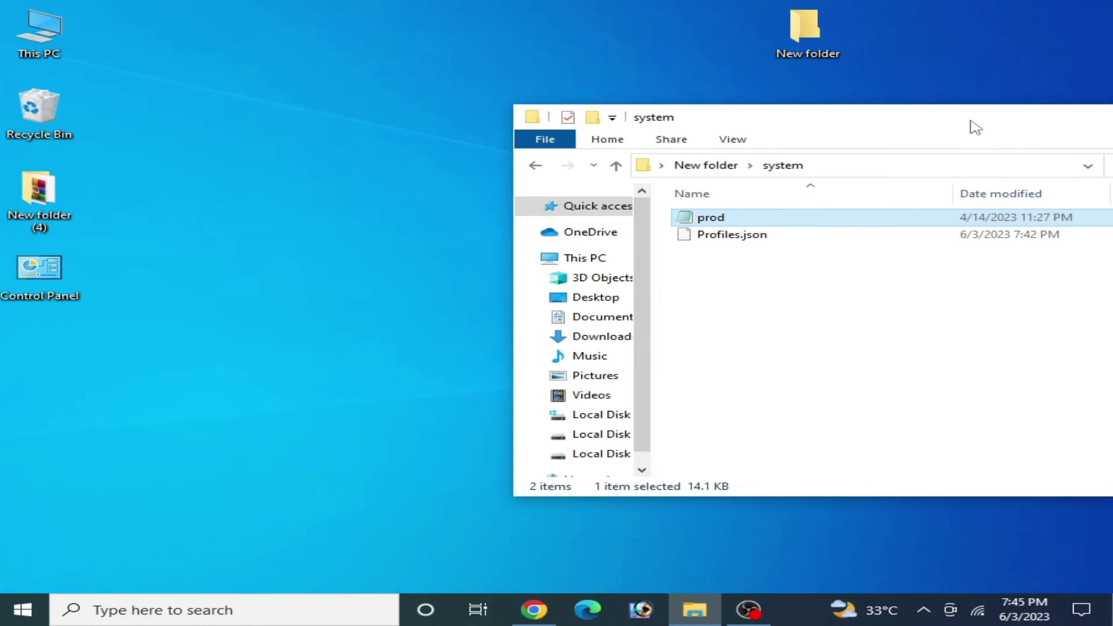
drag(974, 127, 819, 124)
click(958, 137)
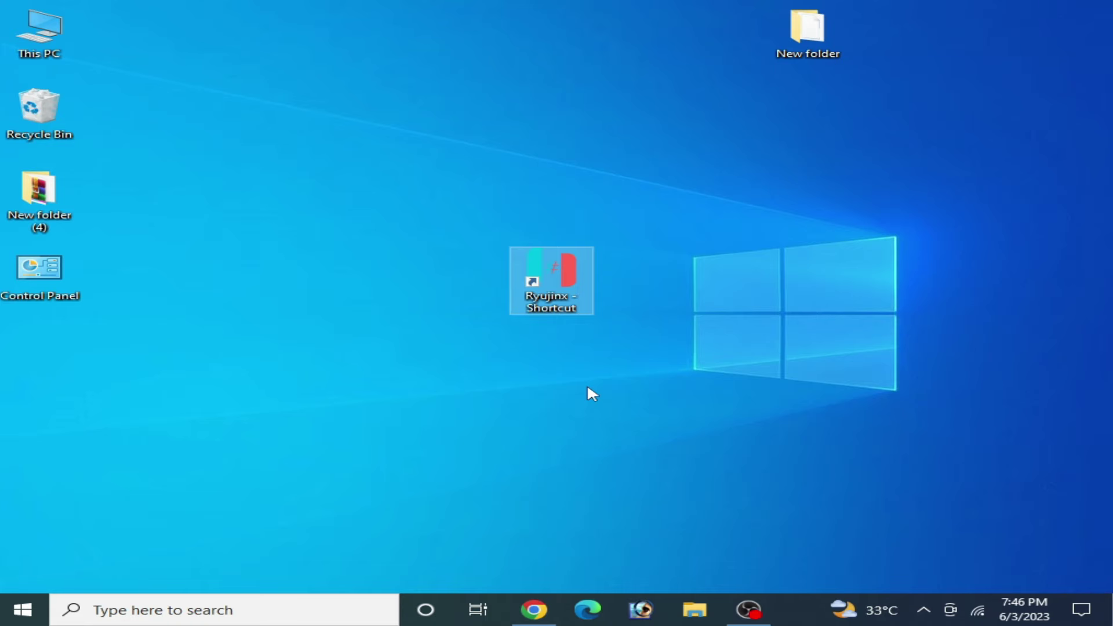
Step: Open Task Manager, launch Ryujinx from its desktop shortcut and minimize the Ryujinx console window
click(165, 609)
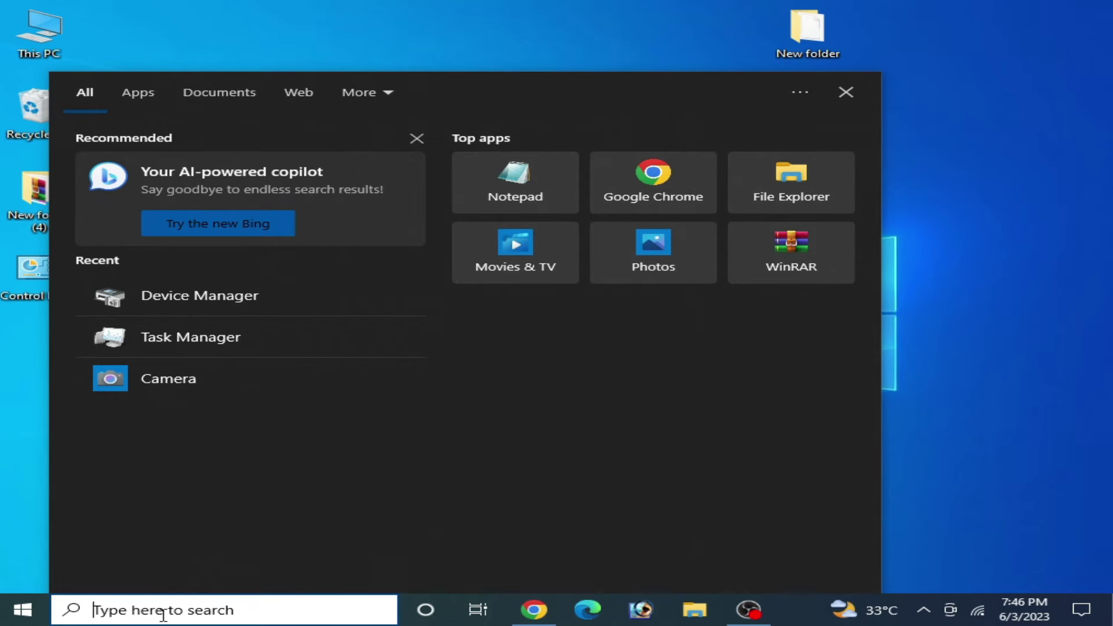
text(task)
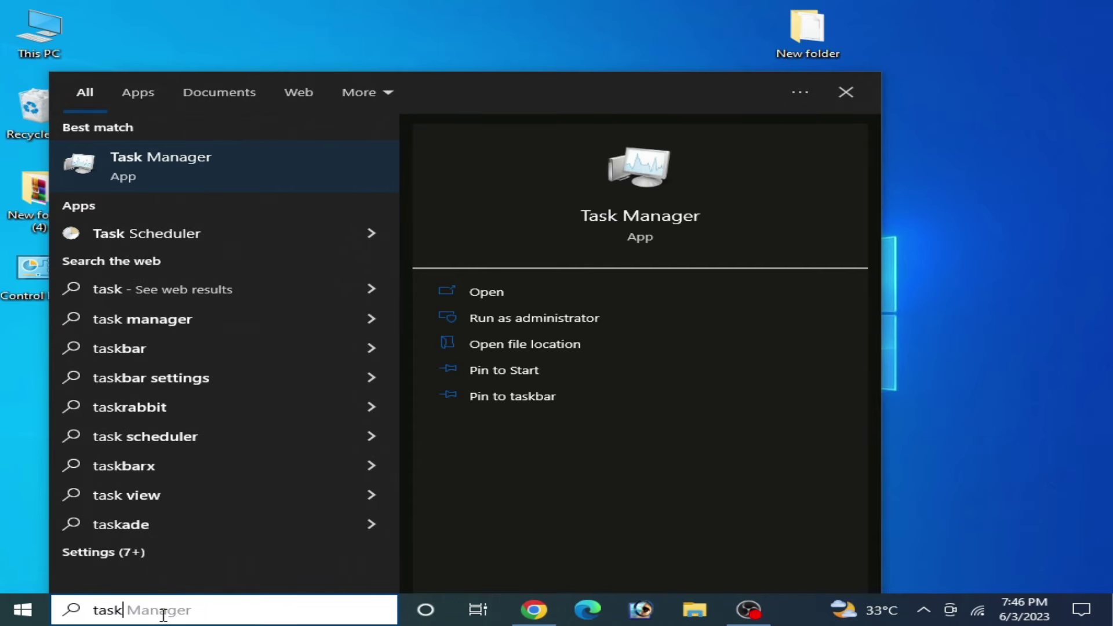
click(181, 167)
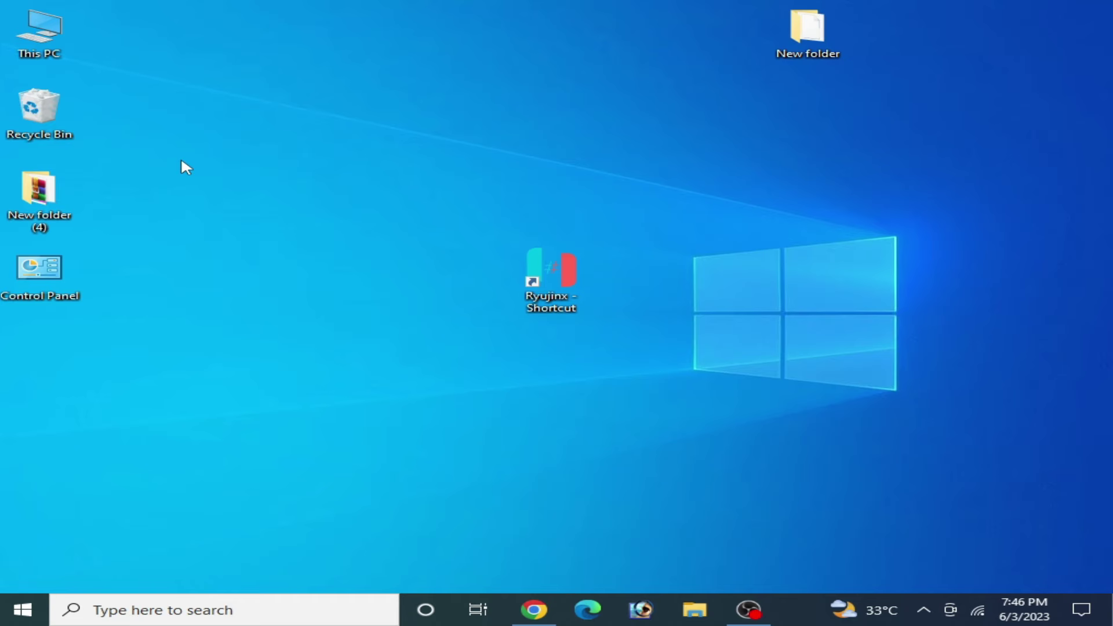
drag(569, 102, 663, 310)
double_click(559, 266)
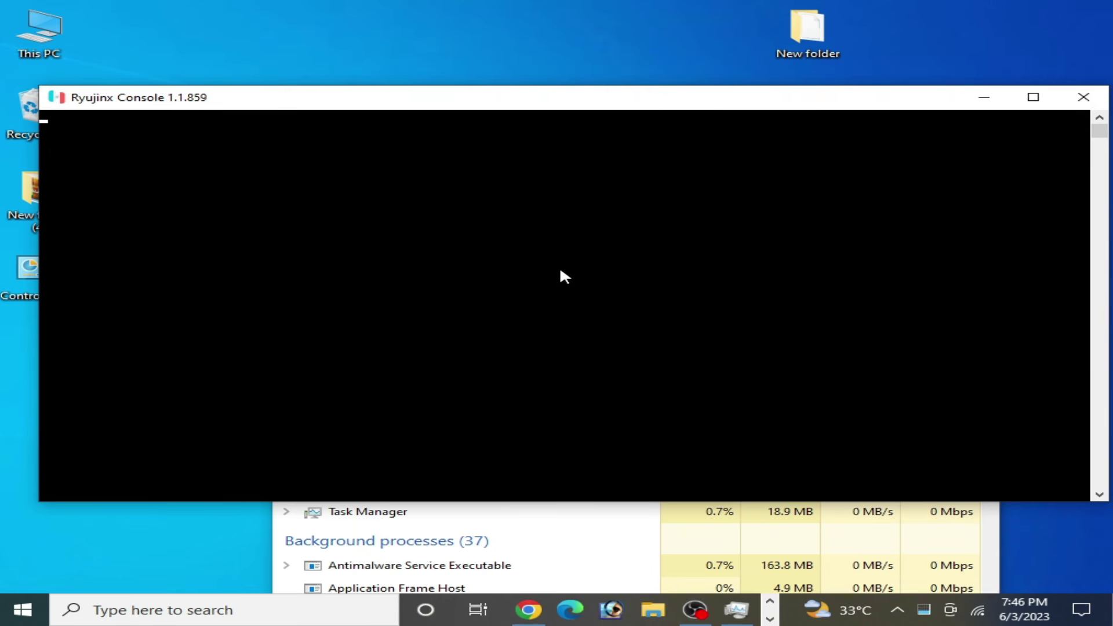
click(983, 99)
drag(633, 308, 589, 119)
right_click(316, 297)
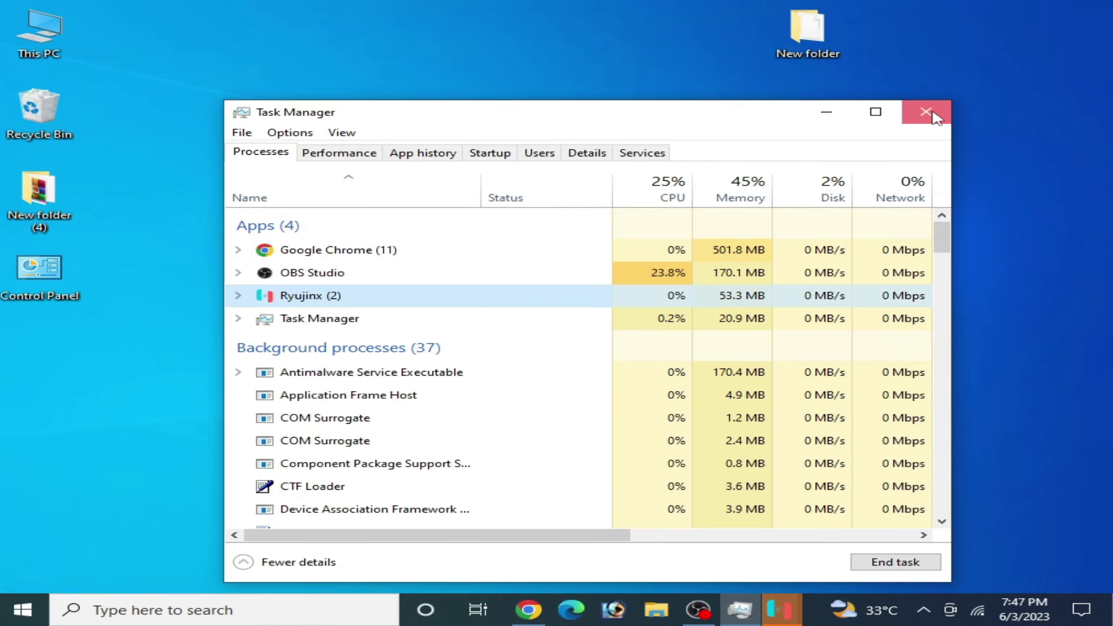
click(925, 112)
click(166, 609)
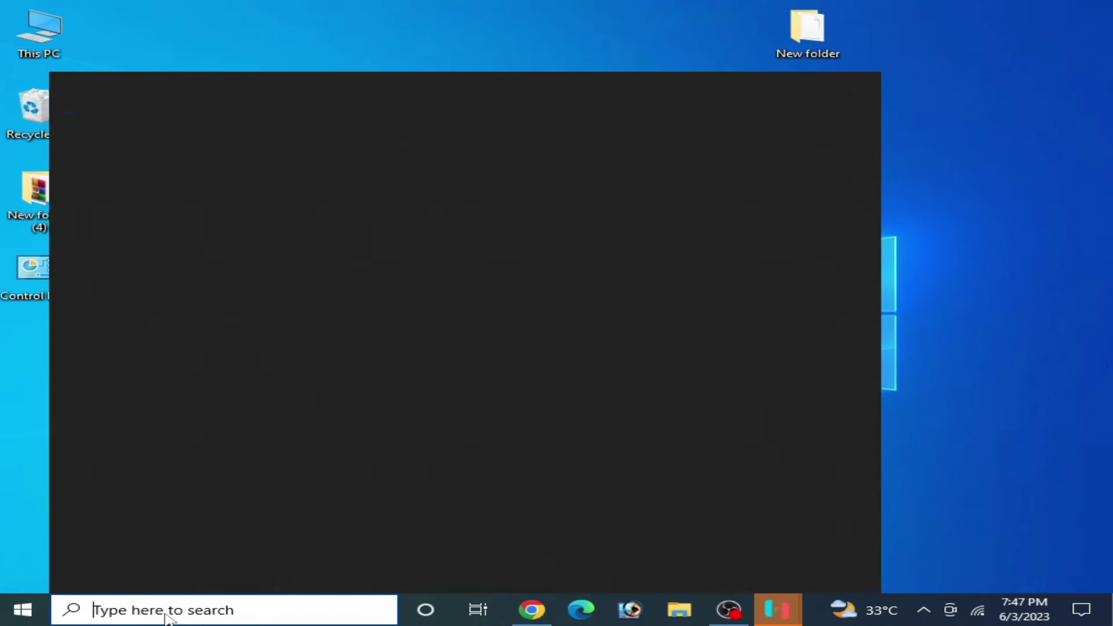
click(197, 290)
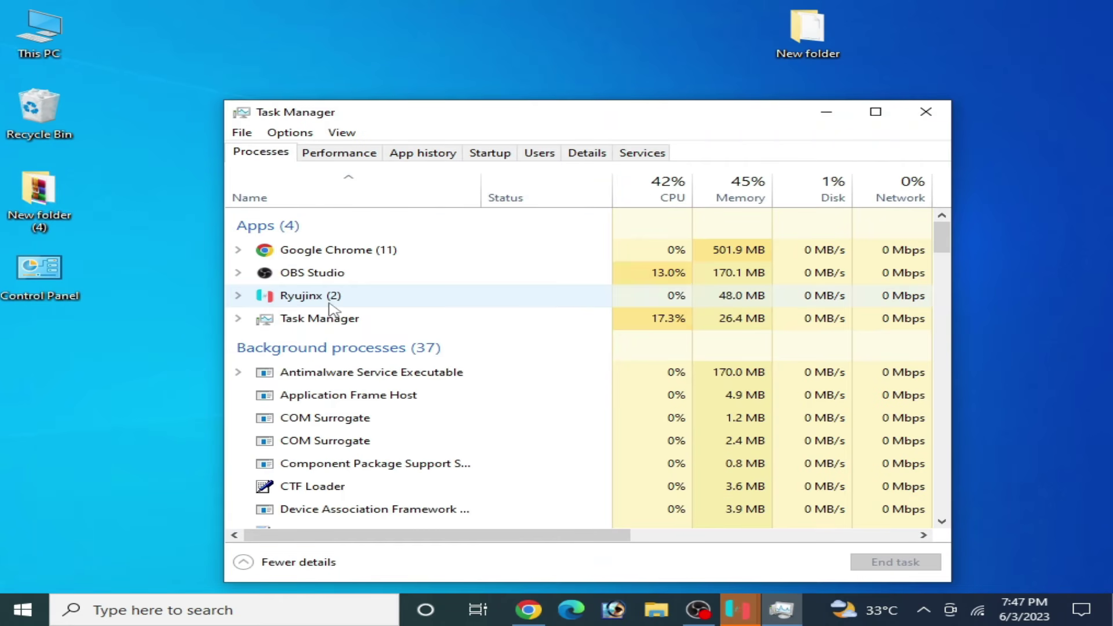
Step: Go to the details of the Ryujinx process, set Ryujinx.exe's priority to High and close Task Manager
right_click(311, 297)
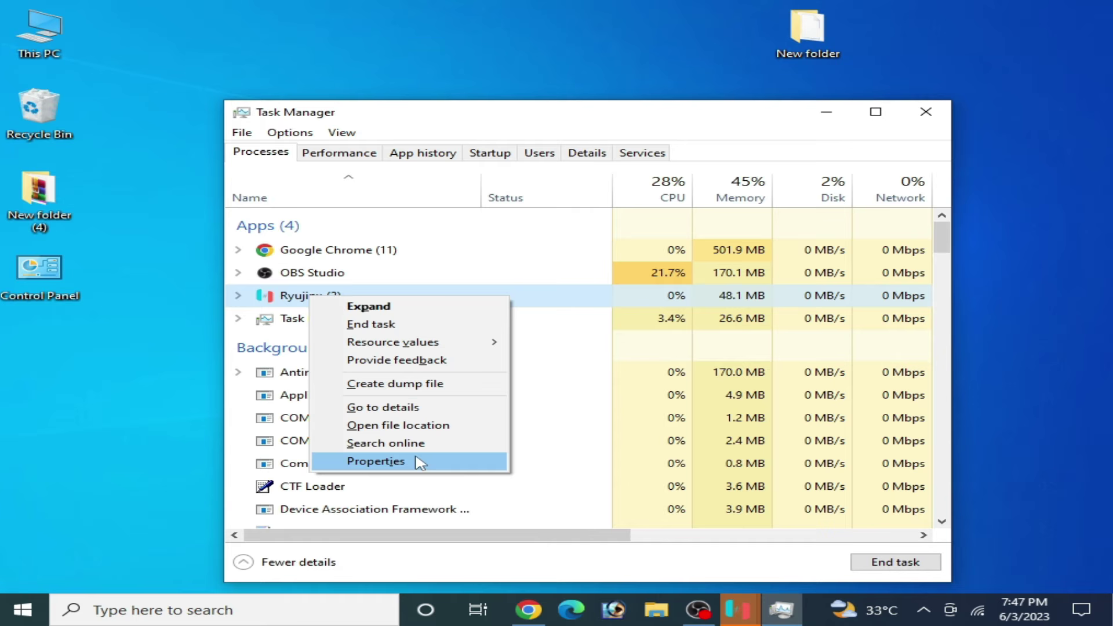
click(384, 408)
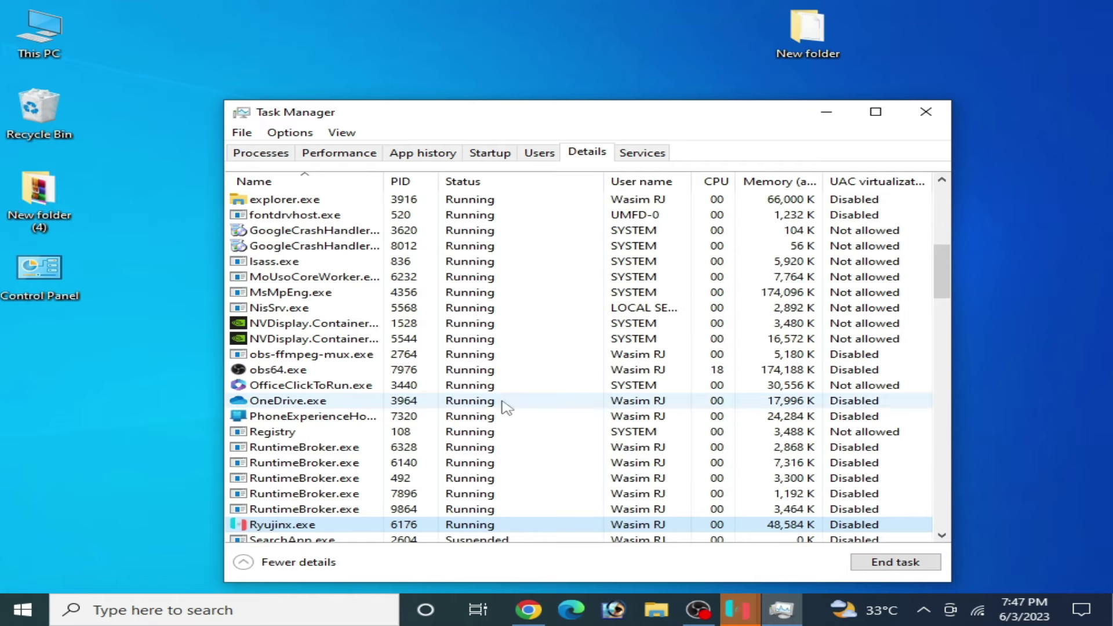
right_click(308, 526)
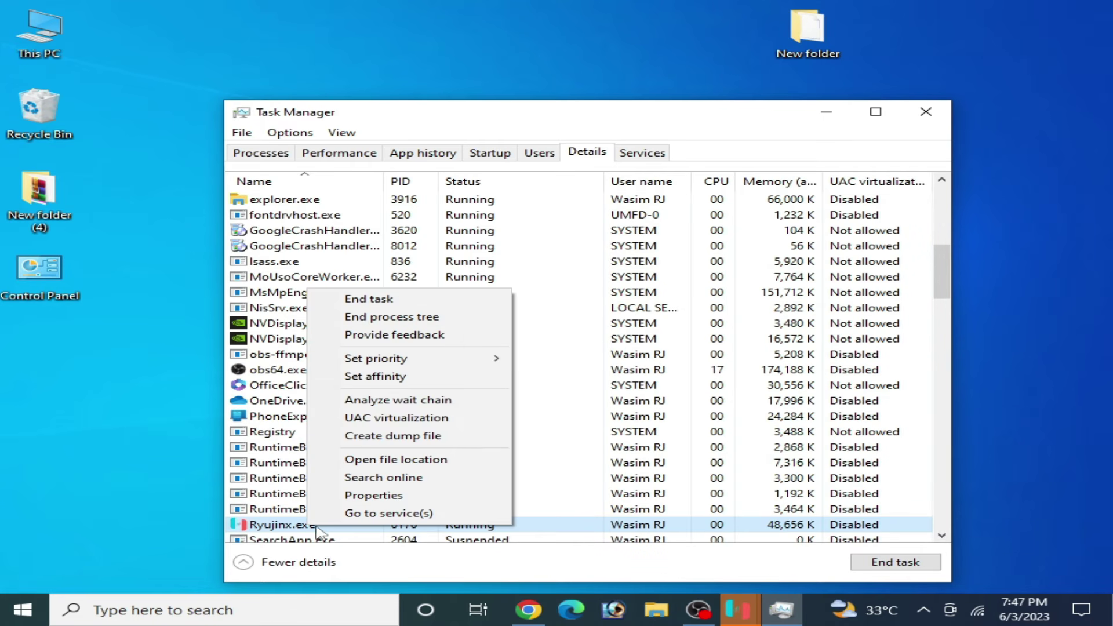
mouse_move(380, 363)
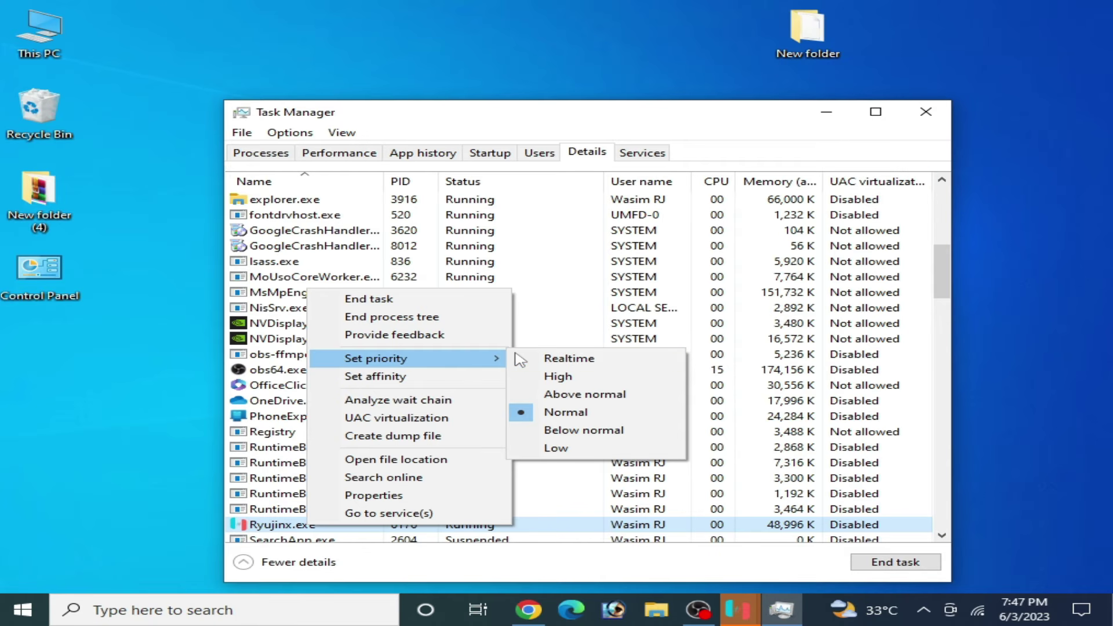
click(560, 376)
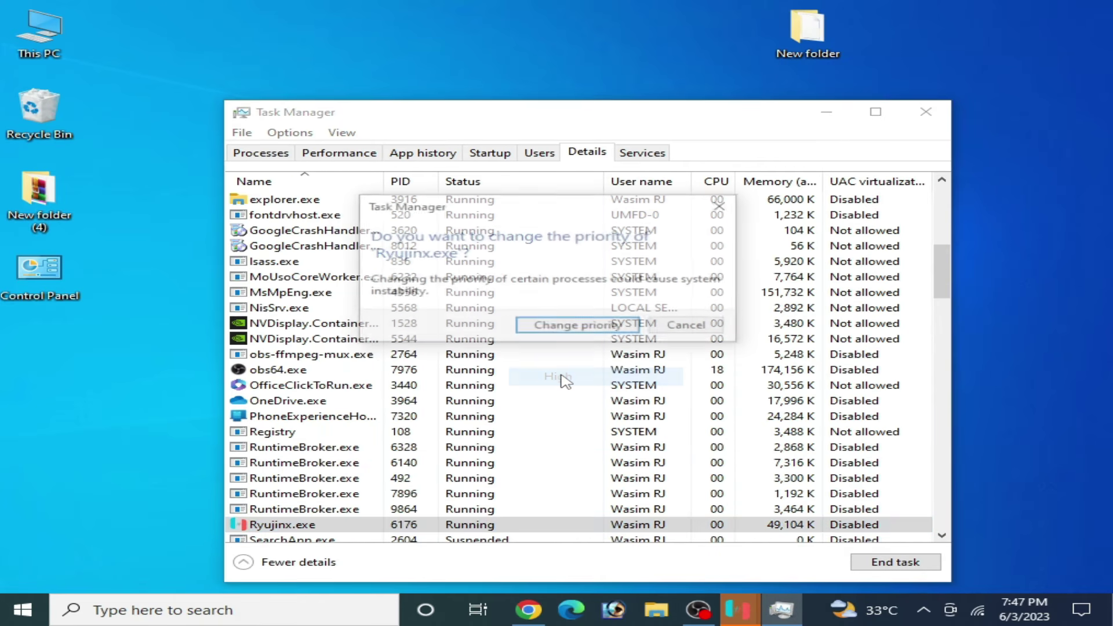
click(576, 328)
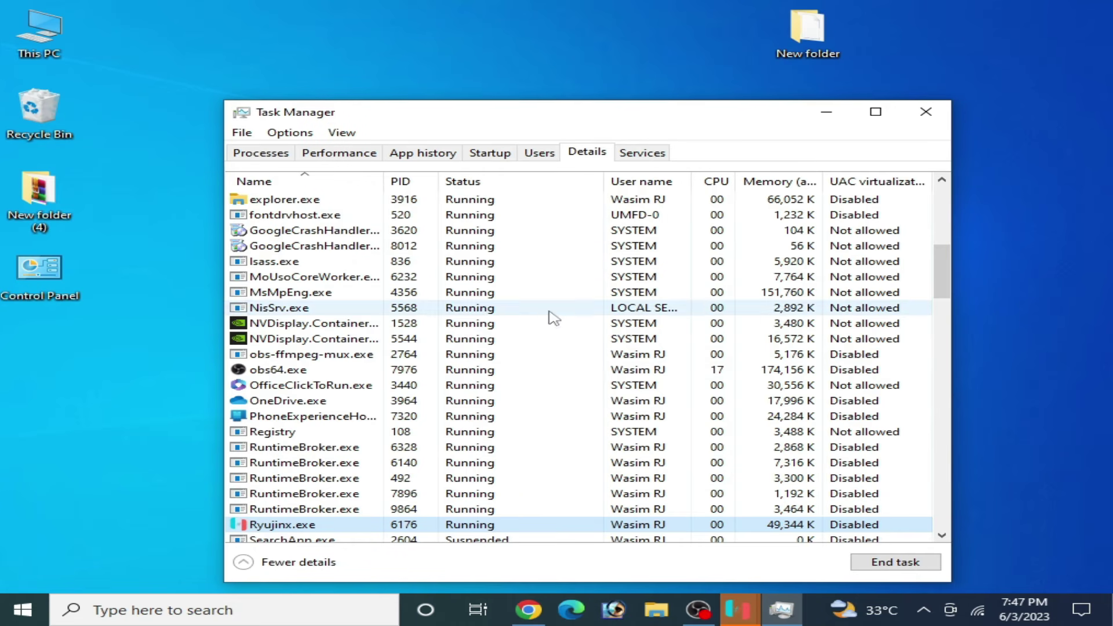
click(925, 111)
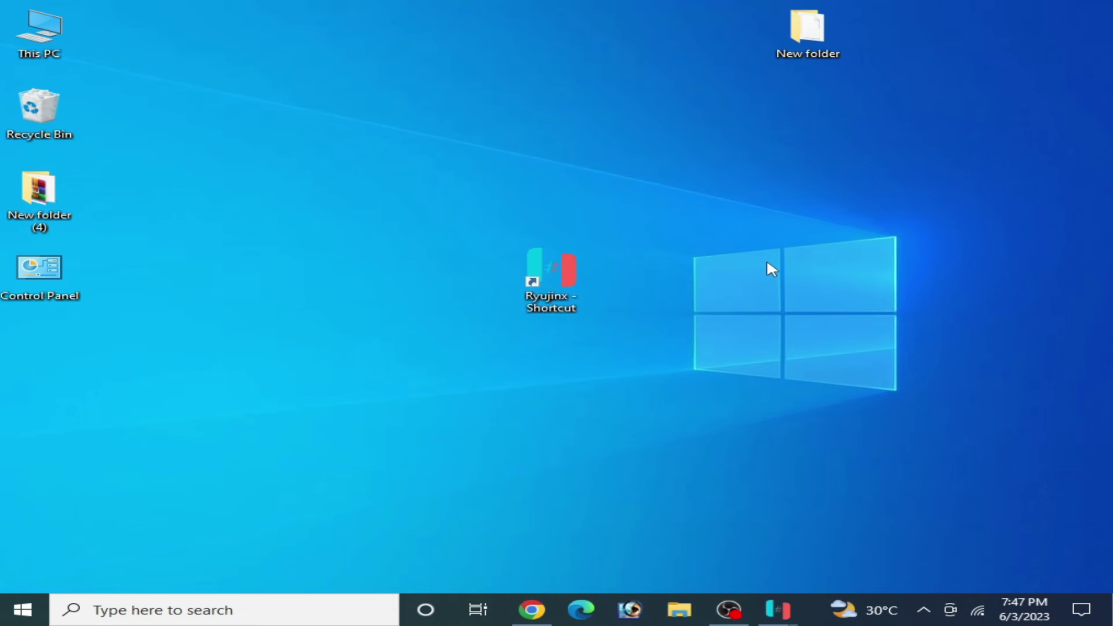
Step: Open NVIDIA Control Panel and set the image settings with preview to "Use the advanced 3D image settings"
right_click(749, 240)
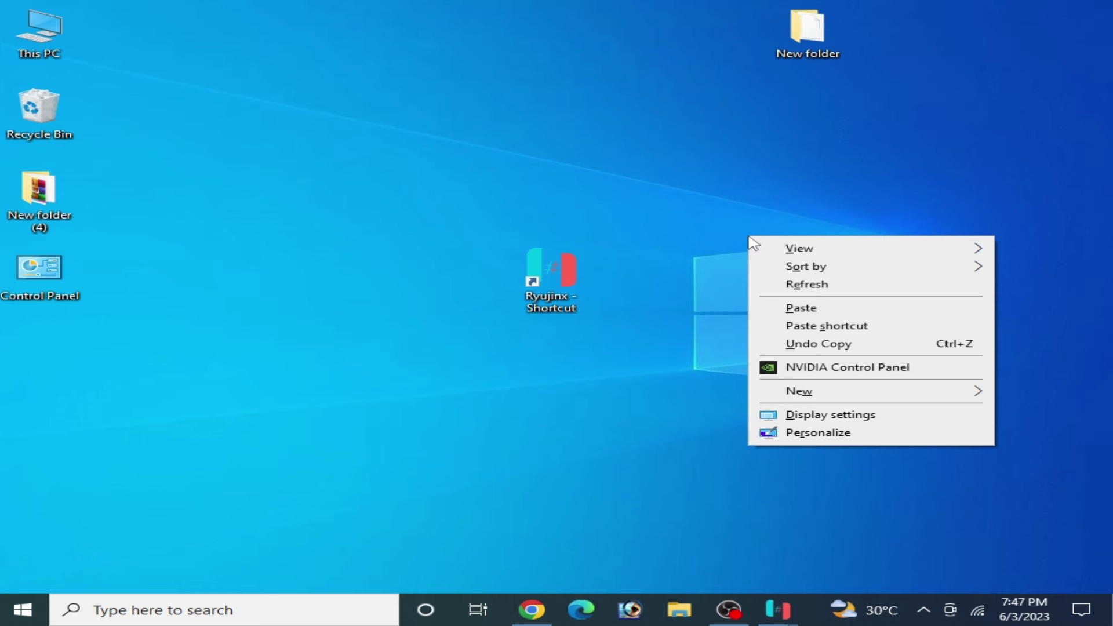
click(847, 368)
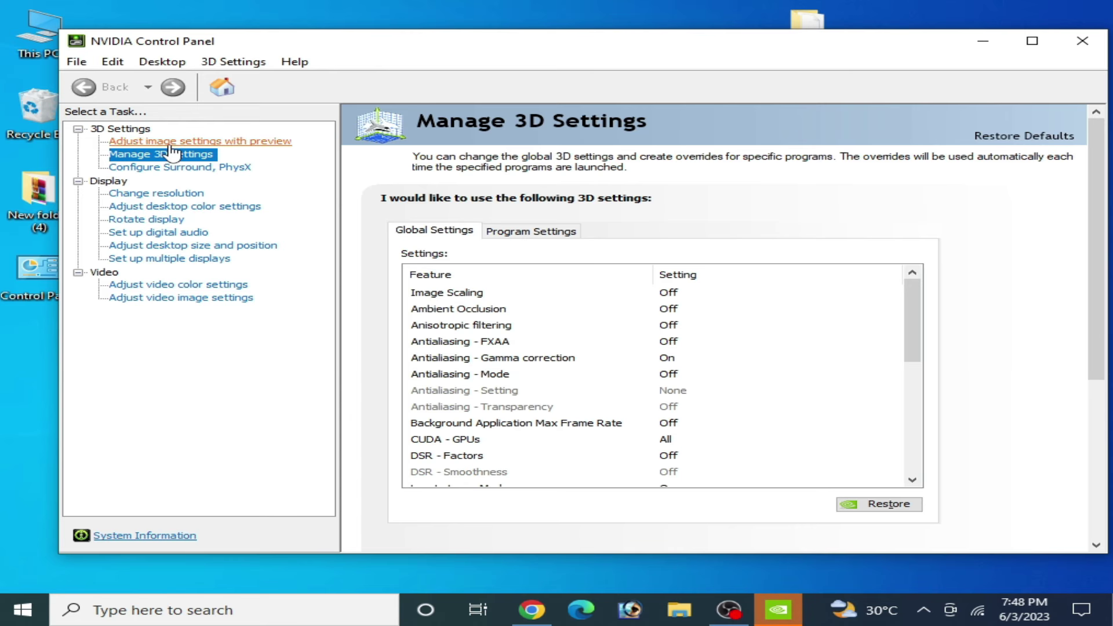
click(171, 143)
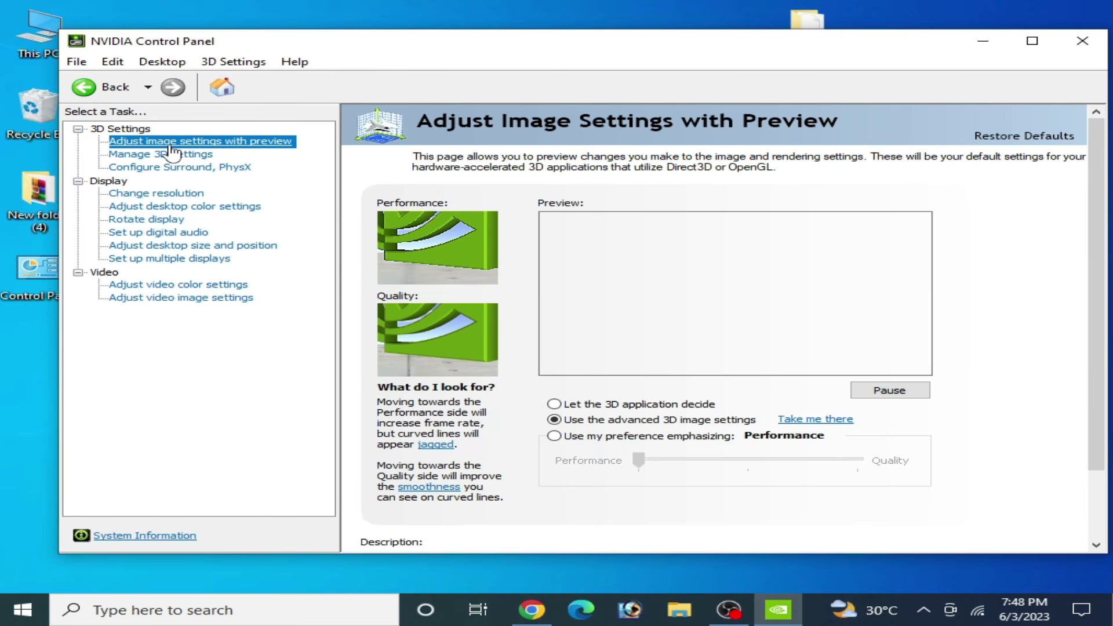
click(564, 439)
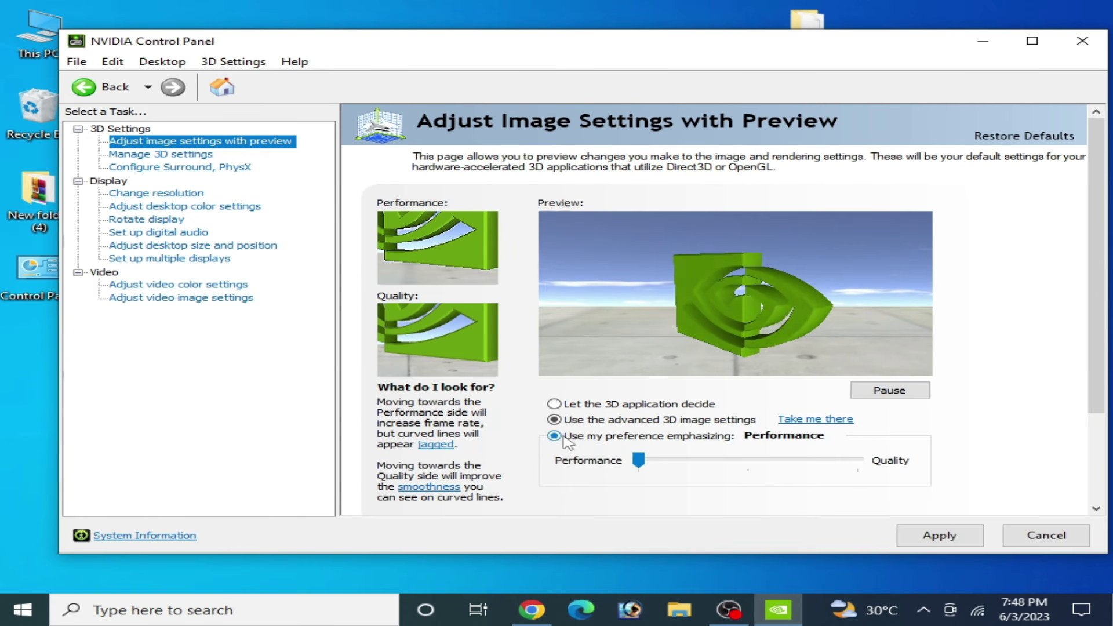
click(675, 459)
click(651, 460)
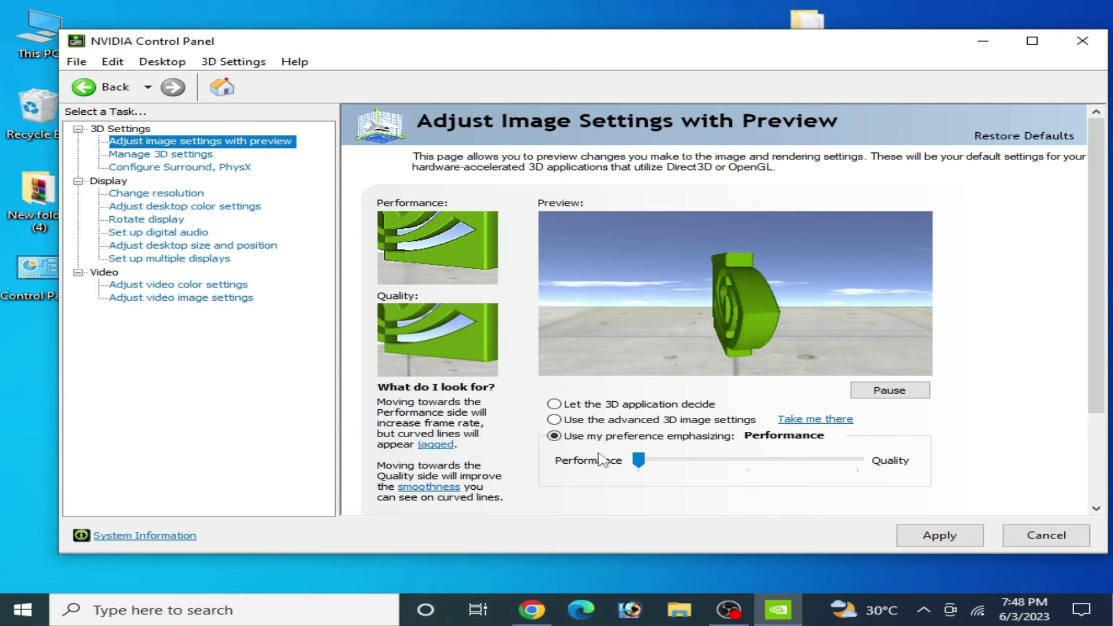
click(562, 420)
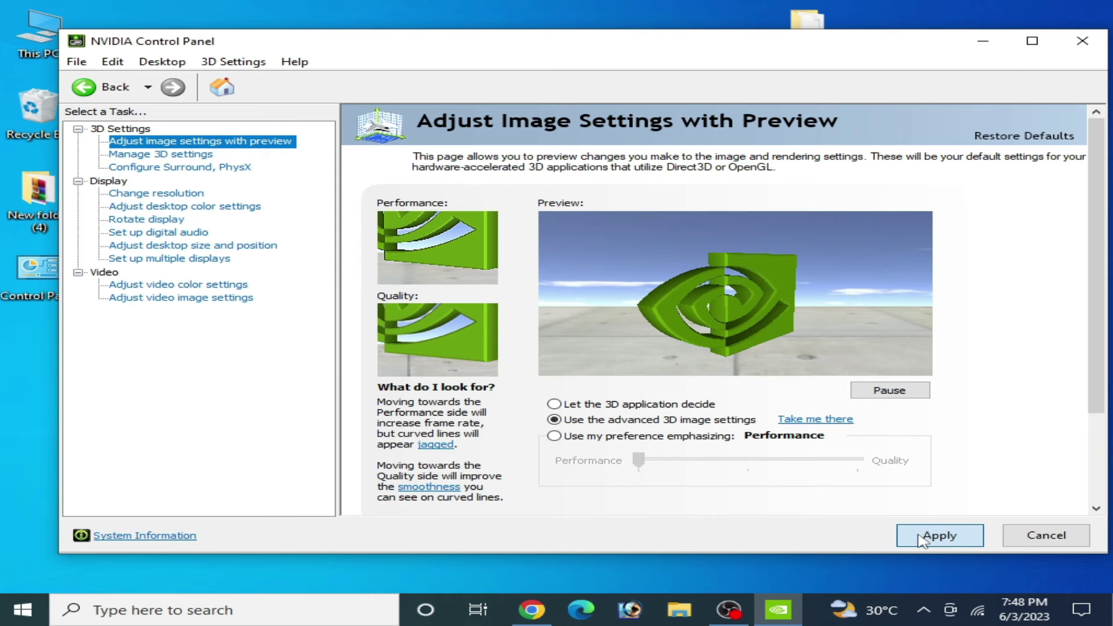
Step: In the global 3D settings, set Power management mode to Prefer maximum performance
click(146, 156)
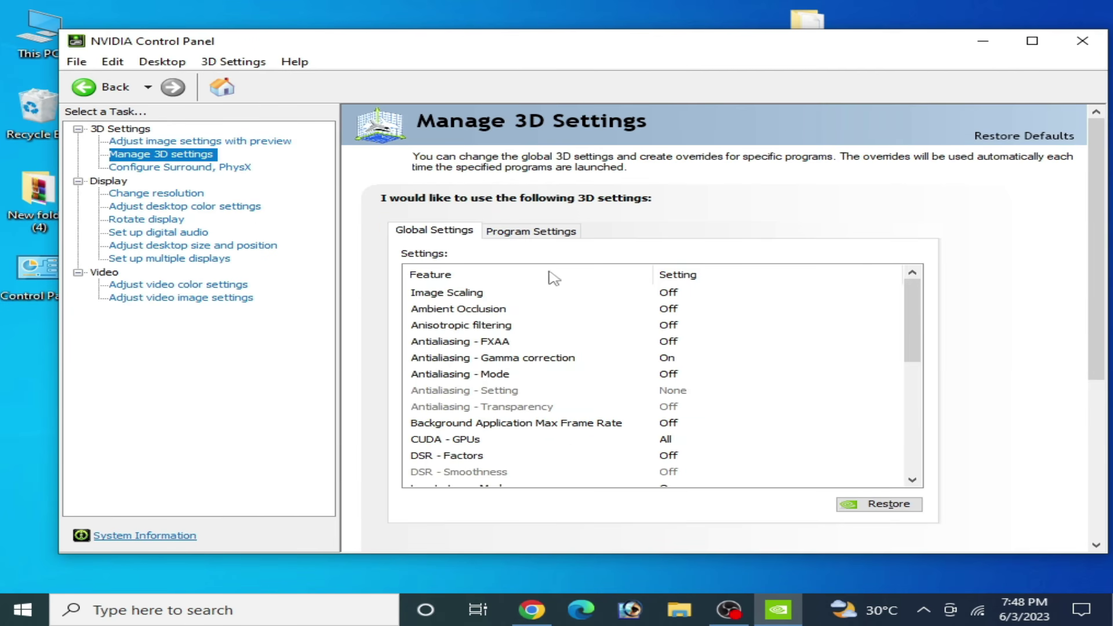
drag(912, 307, 912, 398)
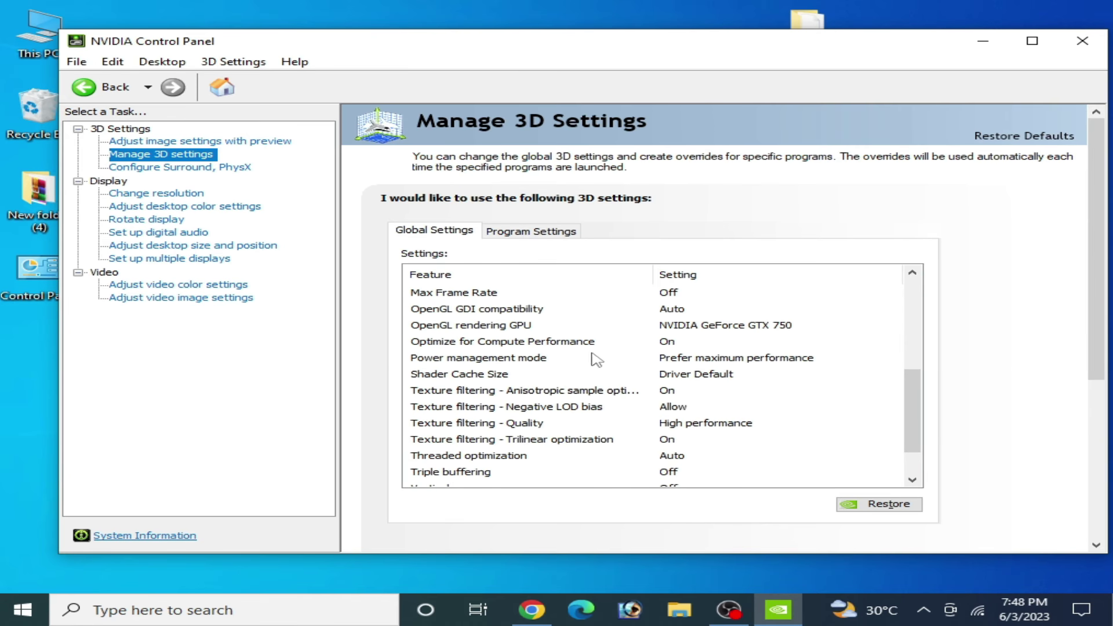
click(707, 359)
click(707, 359)
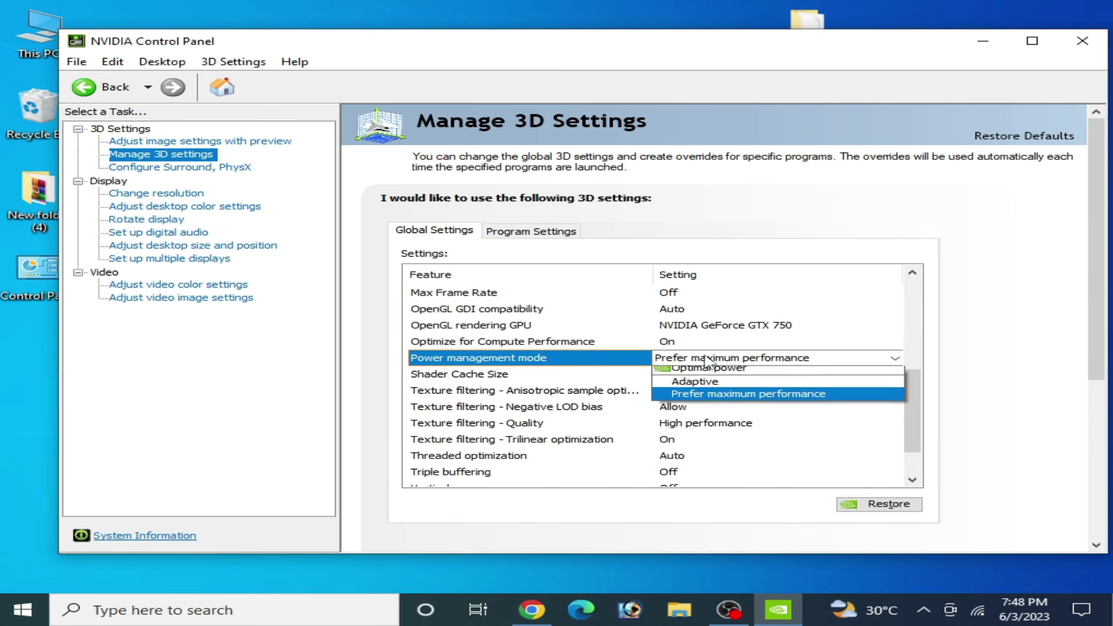
click(710, 399)
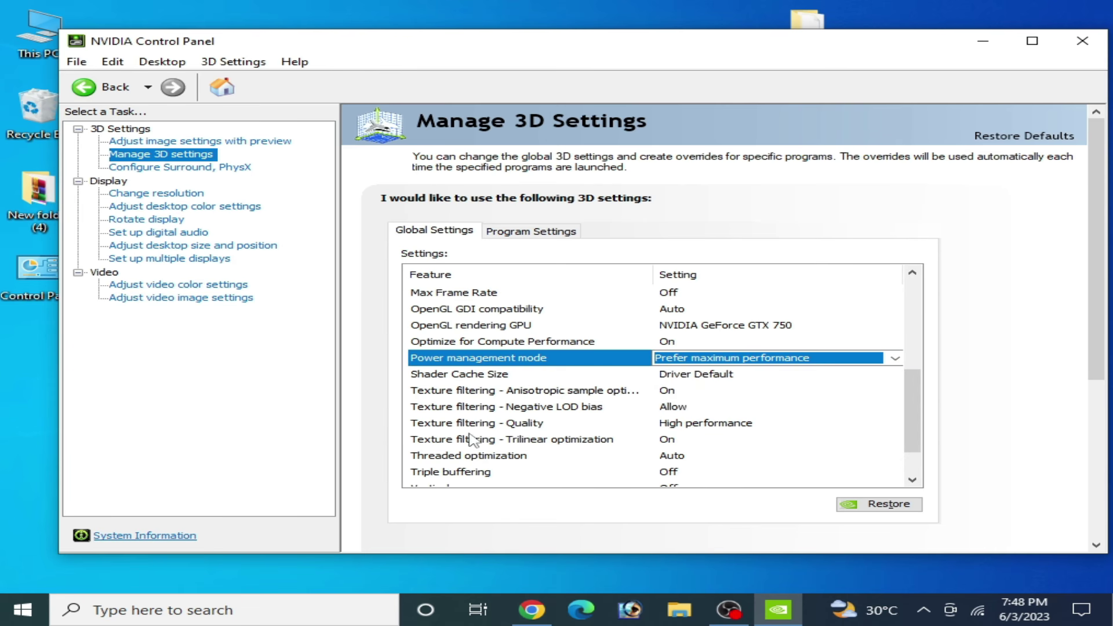
Step: Set Texture filtering - Quality to High performance and Low Latency Mode to On, and apply the global 3D settings
click(710, 432)
scroll(710, 432, down, 1)
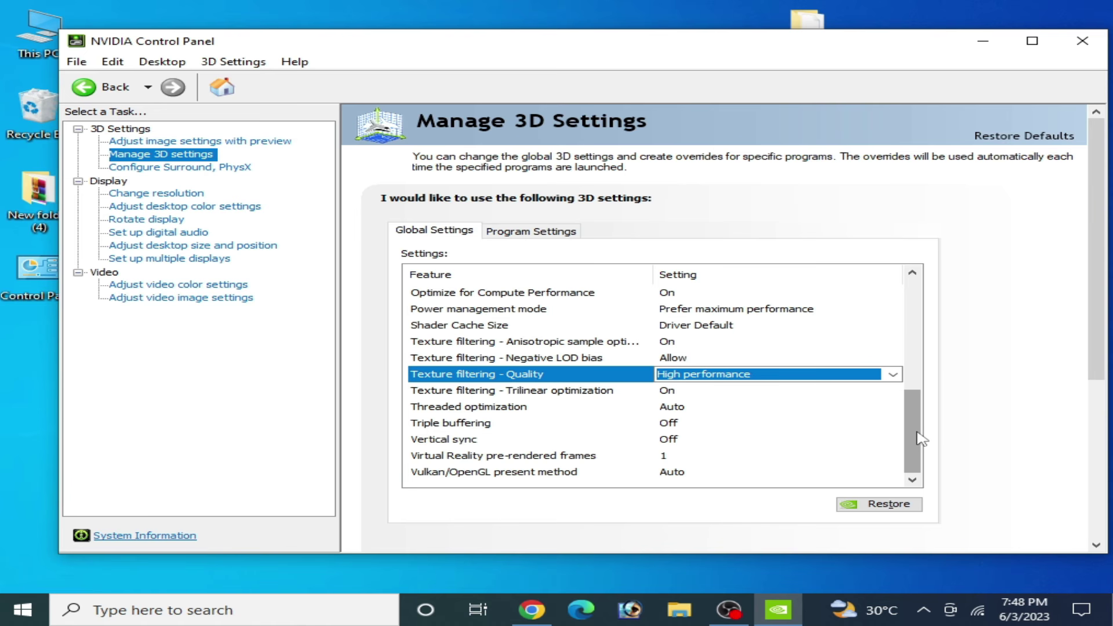
scroll(775, 457, up, 2)
click(766, 473)
click(719, 526)
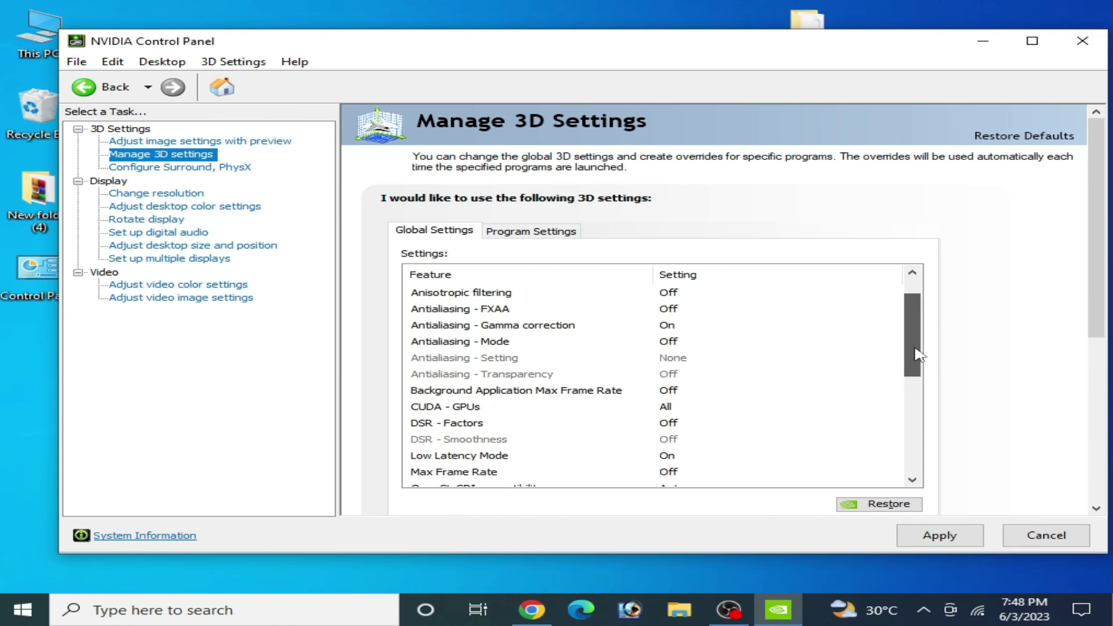
click(930, 535)
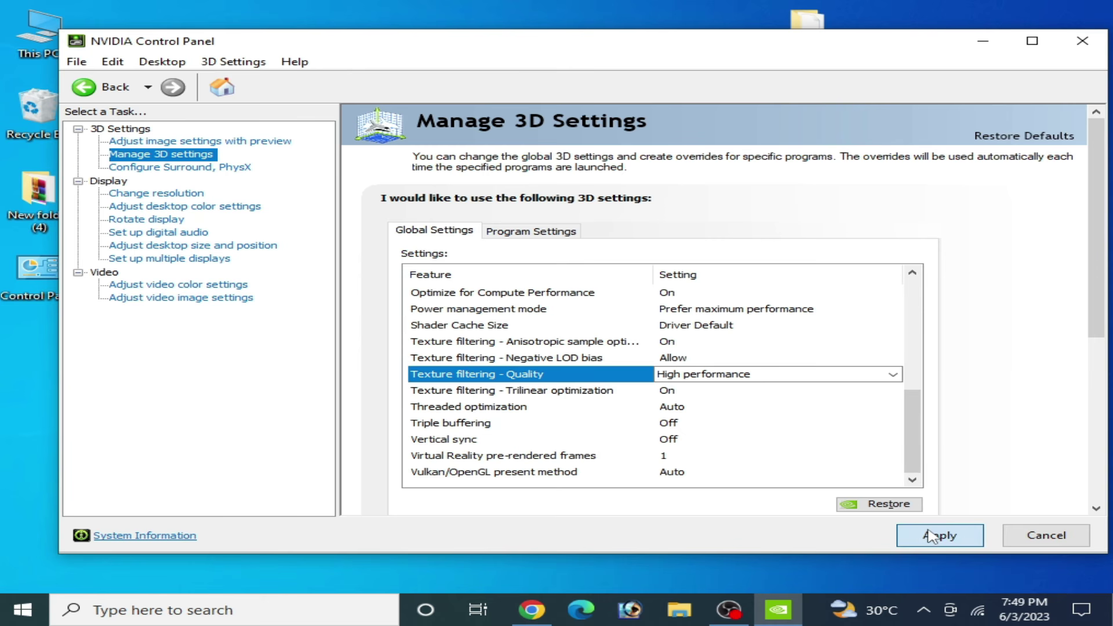
Step: Set the PhysX processor to NVIDIA GeForce GTX 750, apply the change and close NVIDIA Control Panel
click(158, 169)
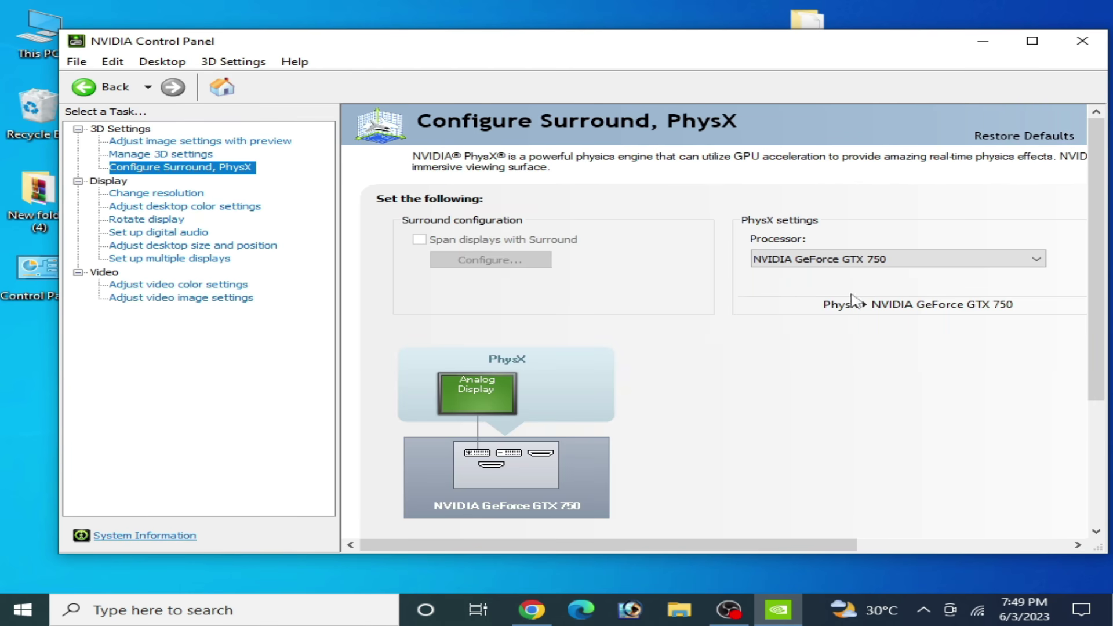
click(884, 262)
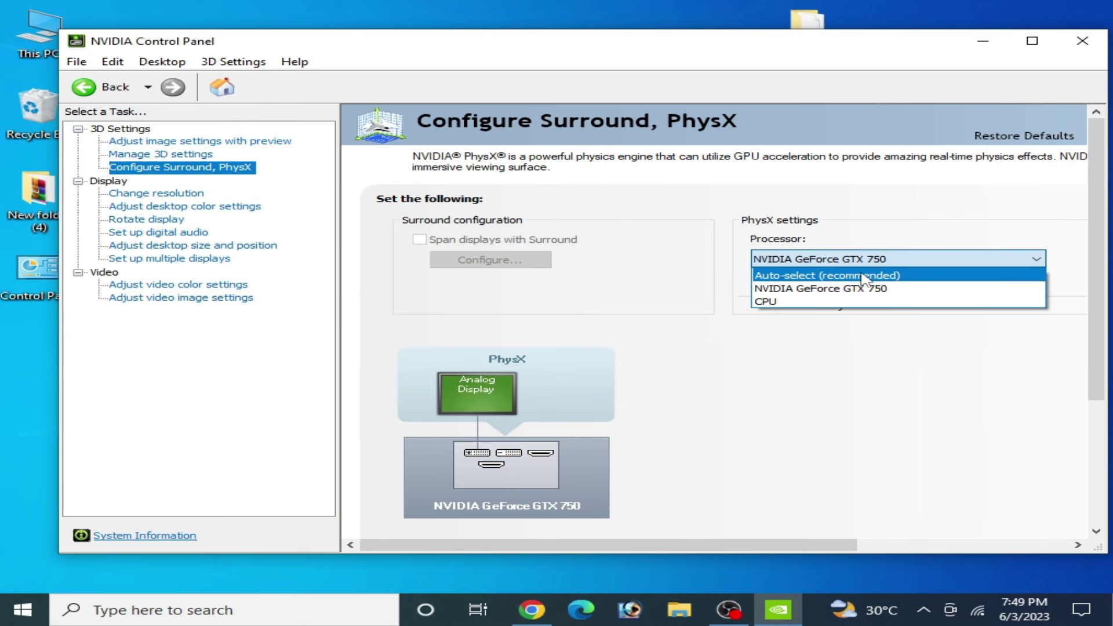
click(798, 277)
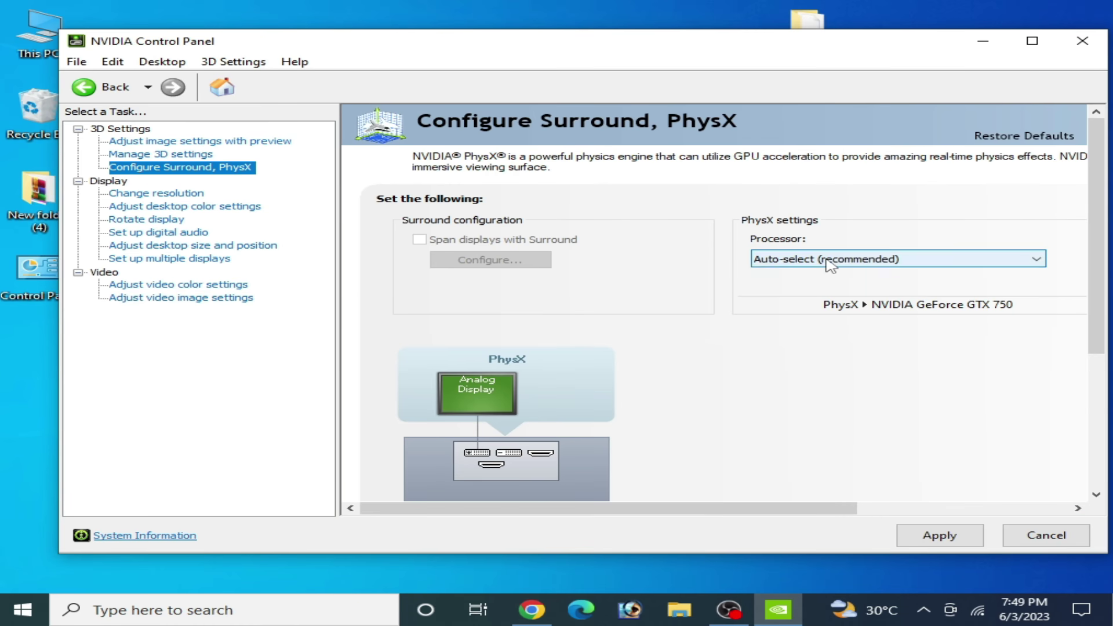
click(830, 264)
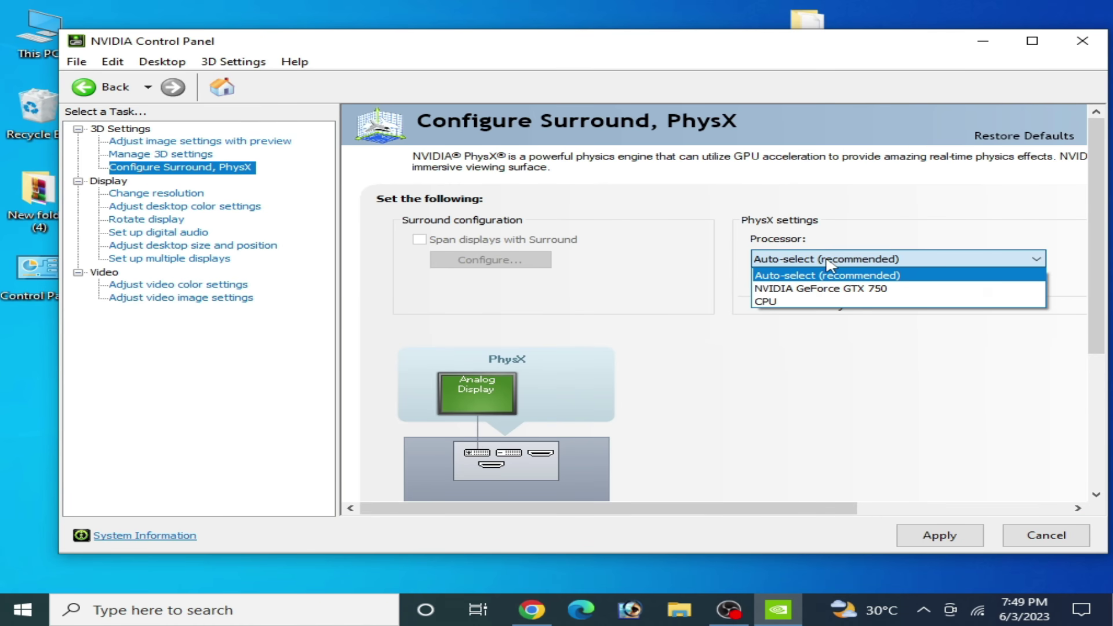
click(813, 290)
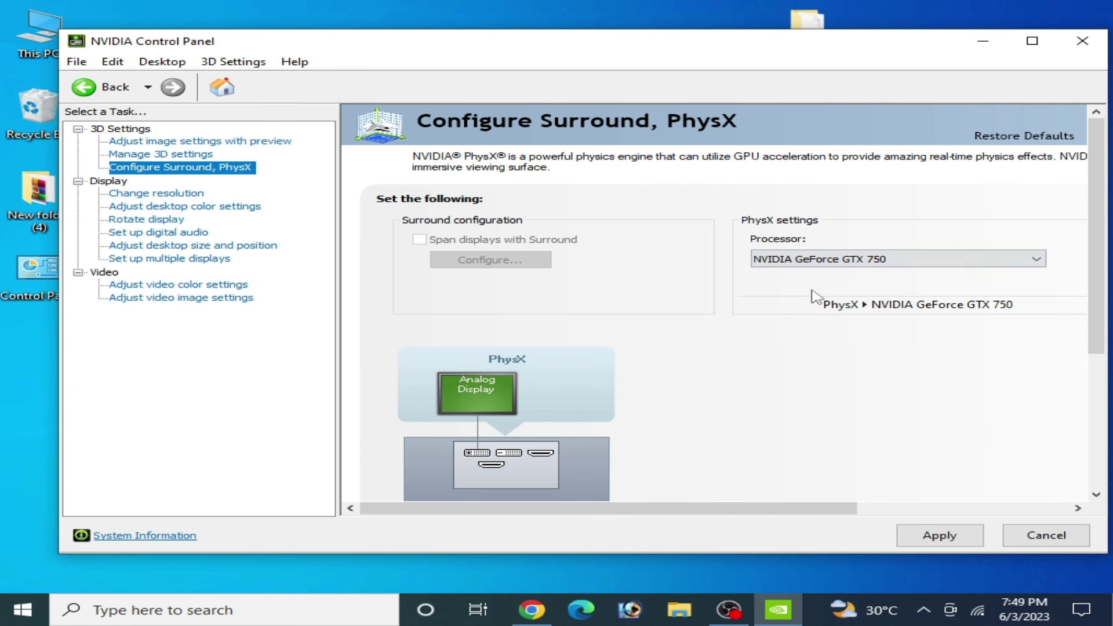
click(926, 537)
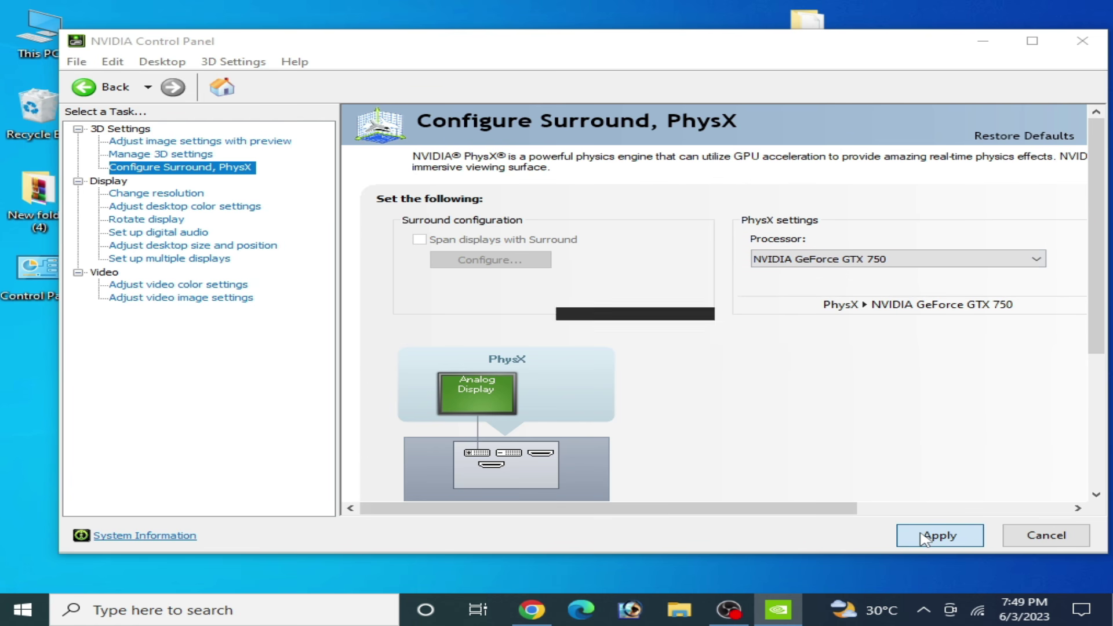
click(1084, 42)
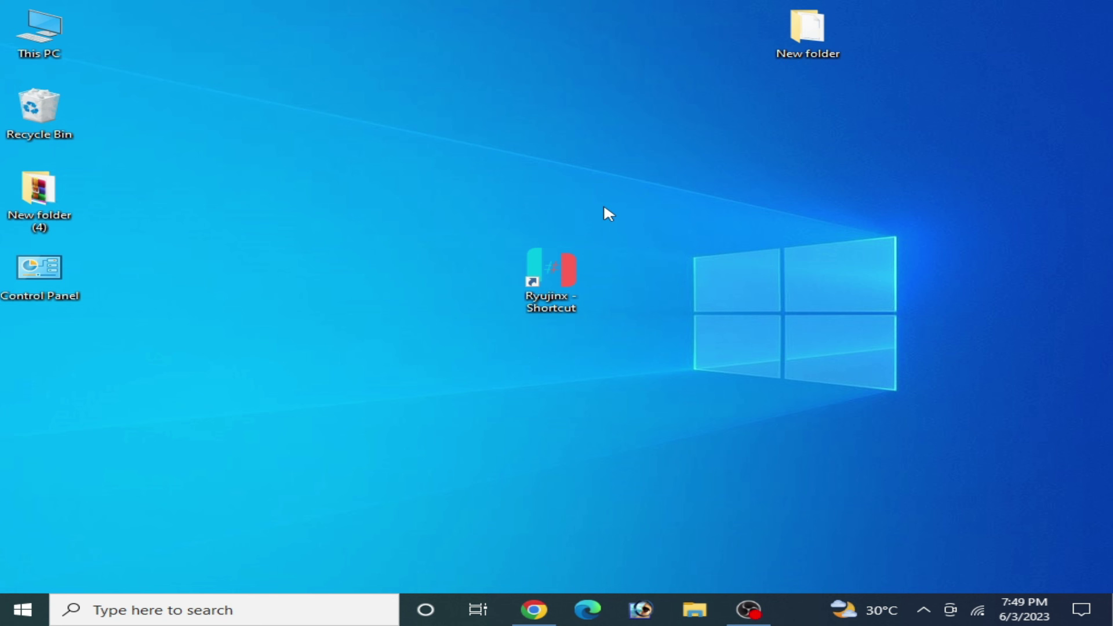